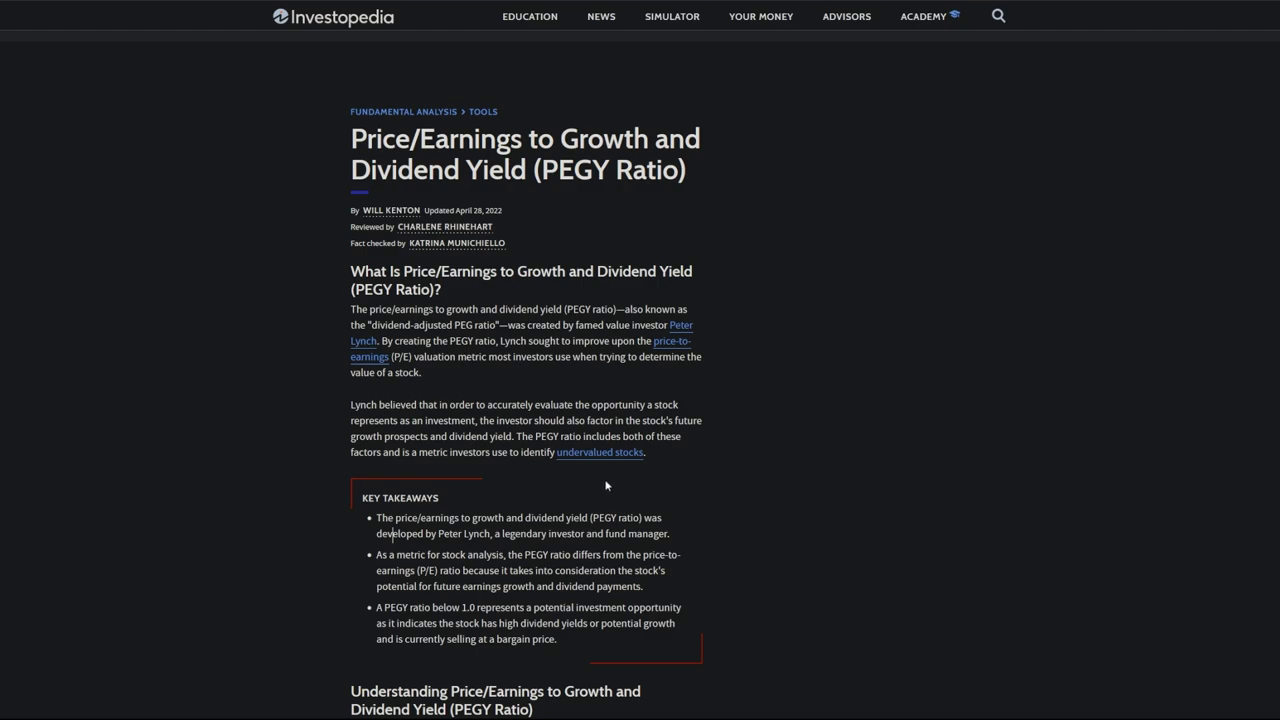
Scroll the Investopedia PEGY article down past its Key Takeaways
{"action": "scroll", "coordinate": [661, 508], "scroll_direction": "down", "scroll_amount": 1}
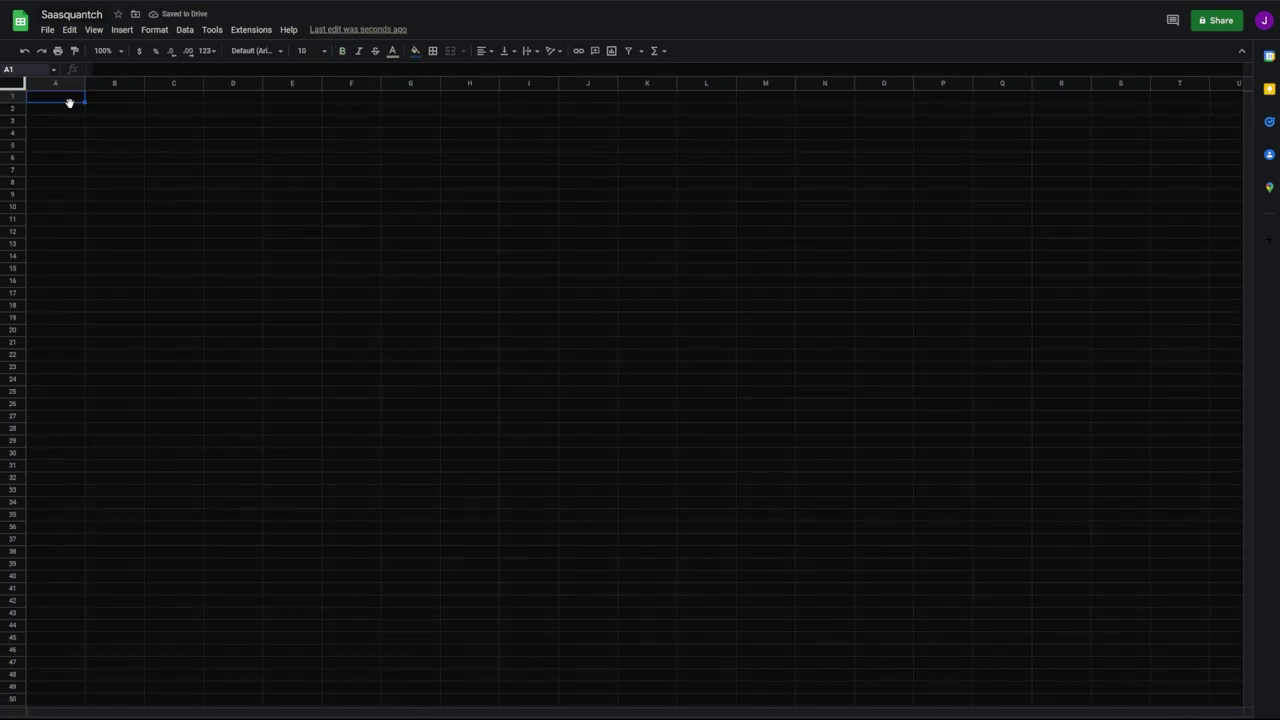
Enter AAPL in A1 and the title 'Peter Lynch's PEGY Ratio' merged across C1:E1
{"action": "type", "text": "AAPL"}
{"action": "left_click", "coordinate": [121, 100]}
{"action": "left_click", "coordinate": [163, 106]}
{"action": "type", "text": "P"}
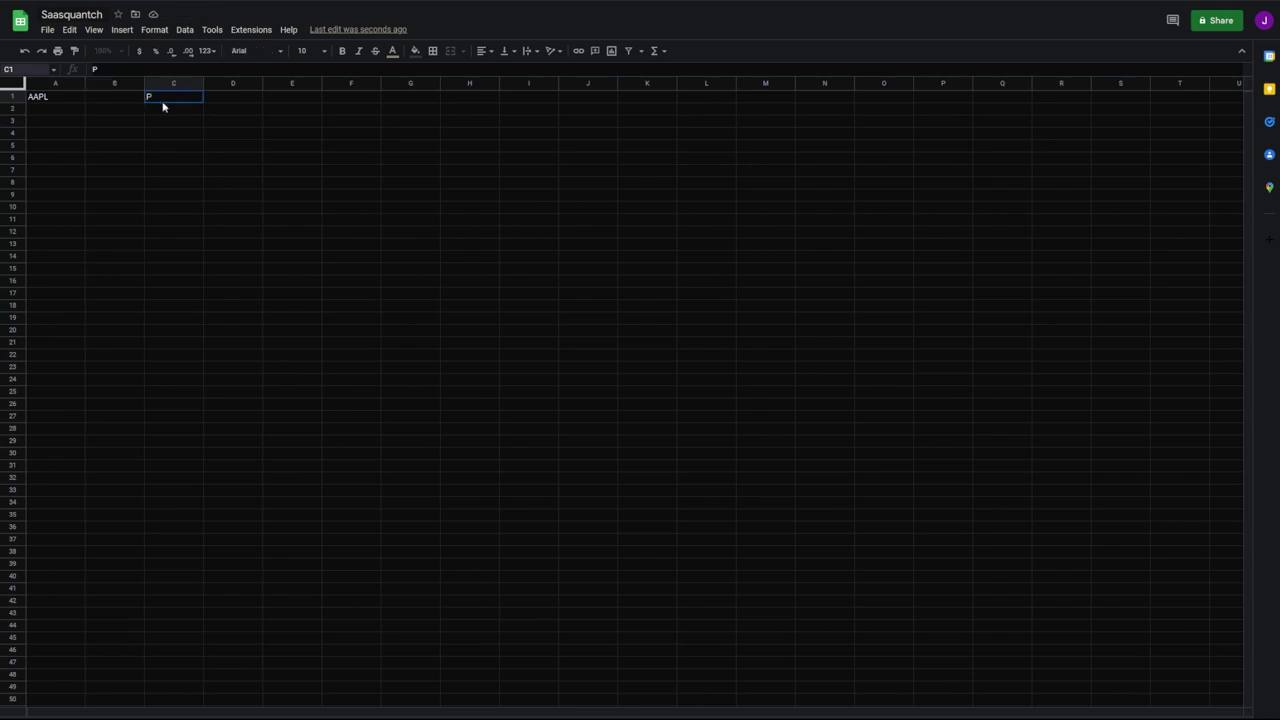
{"action": "type", "text": "eter Lynch's PEGY Ratio"}
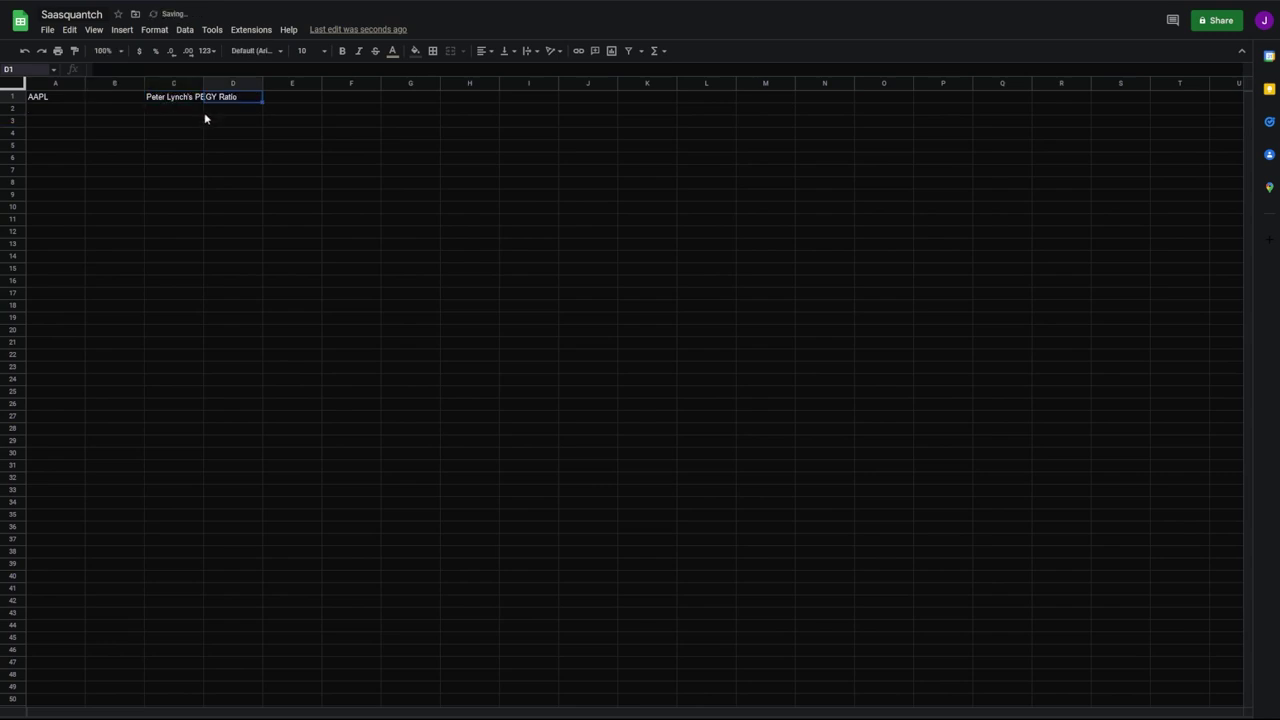
{"action": "key", "text": "Return"}
{"action": "left_click_drag", "start_coordinate": [175, 97], "coordinate": [300, 97]}
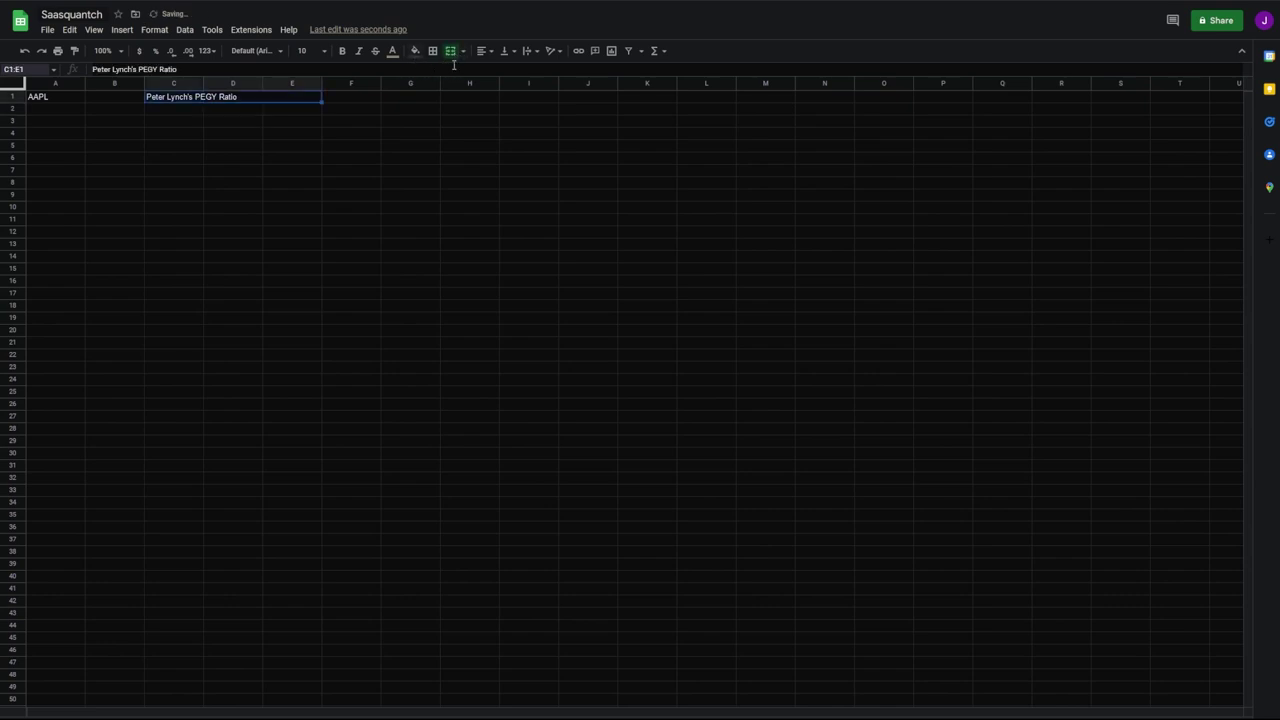
{"action": "left_click", "coordinate": [451, 52]}
Format the AAPL ticker cell with 14 pt text and a blue fill
{"action": "key", "text": "Home"}
{"action": "left_click", "coordinate": [320, 51]}
{"action": "left_click", "coordinate": [304, 206]}
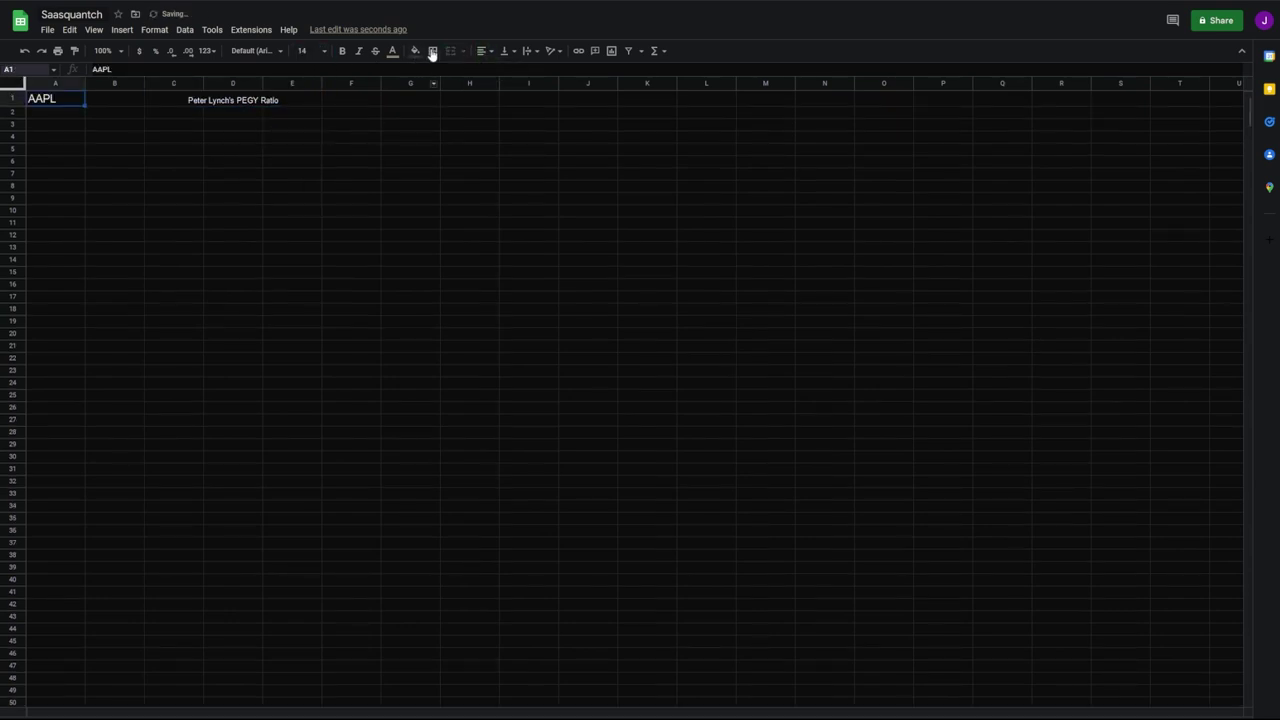
{"action": "left_click", "coordinate": [415, 51]}
{"action": "left_click", "coordinate": [497, 162]}
{"action": "left_click", "coordinate": [415, 51]}
{"action": "left_click", "coordinate": [497, 162]}
Add the company-name formula in A2 so it shows Apple Inc
{"action": "left_click", "coordinate": [160, 136]}
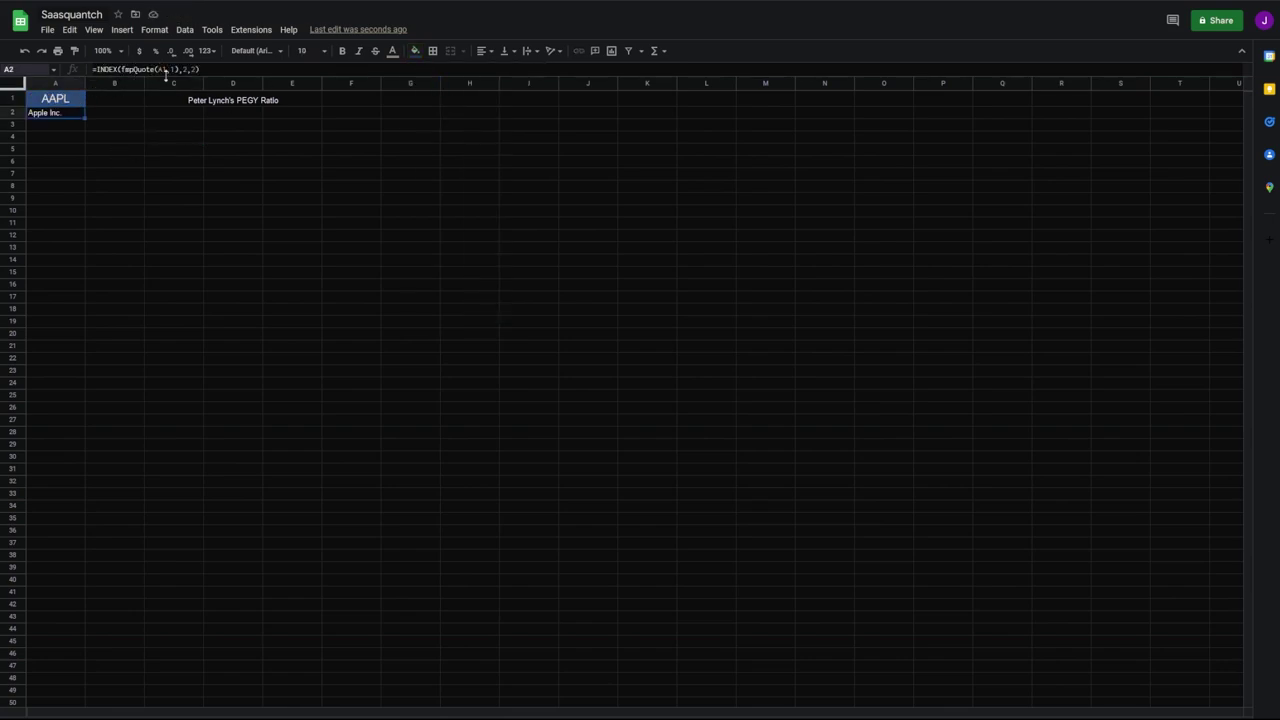
{"action": "left_click", "coordinate": [195, 69]}
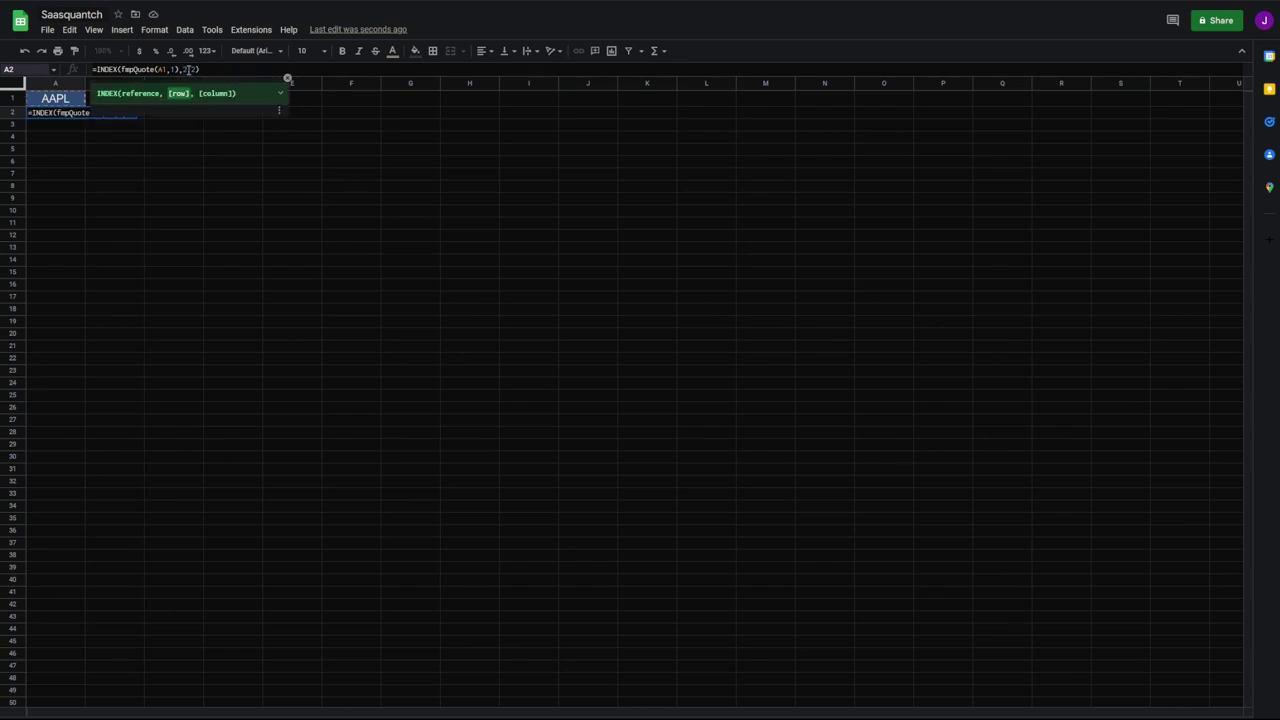
{"action": "key", "text": "Tab"}
{"action": "left_click", "coordinate": [66, 115]}
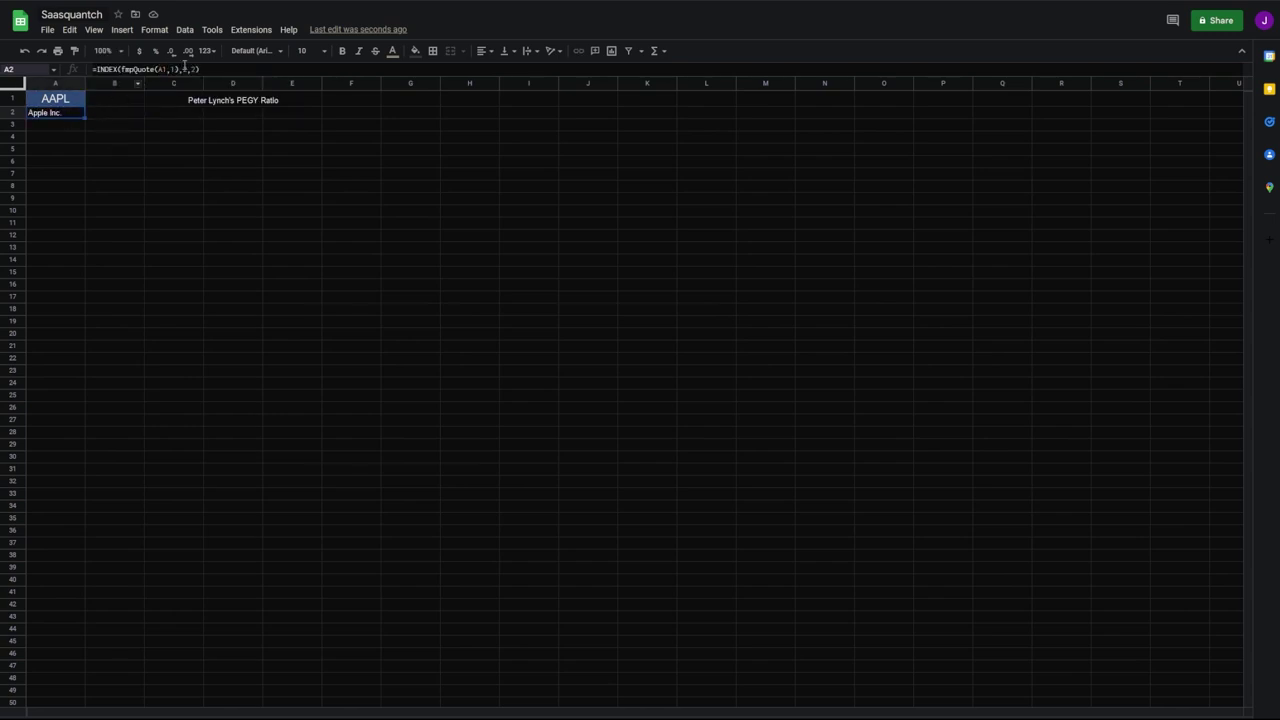
{"action": "key", "text": "Down"}
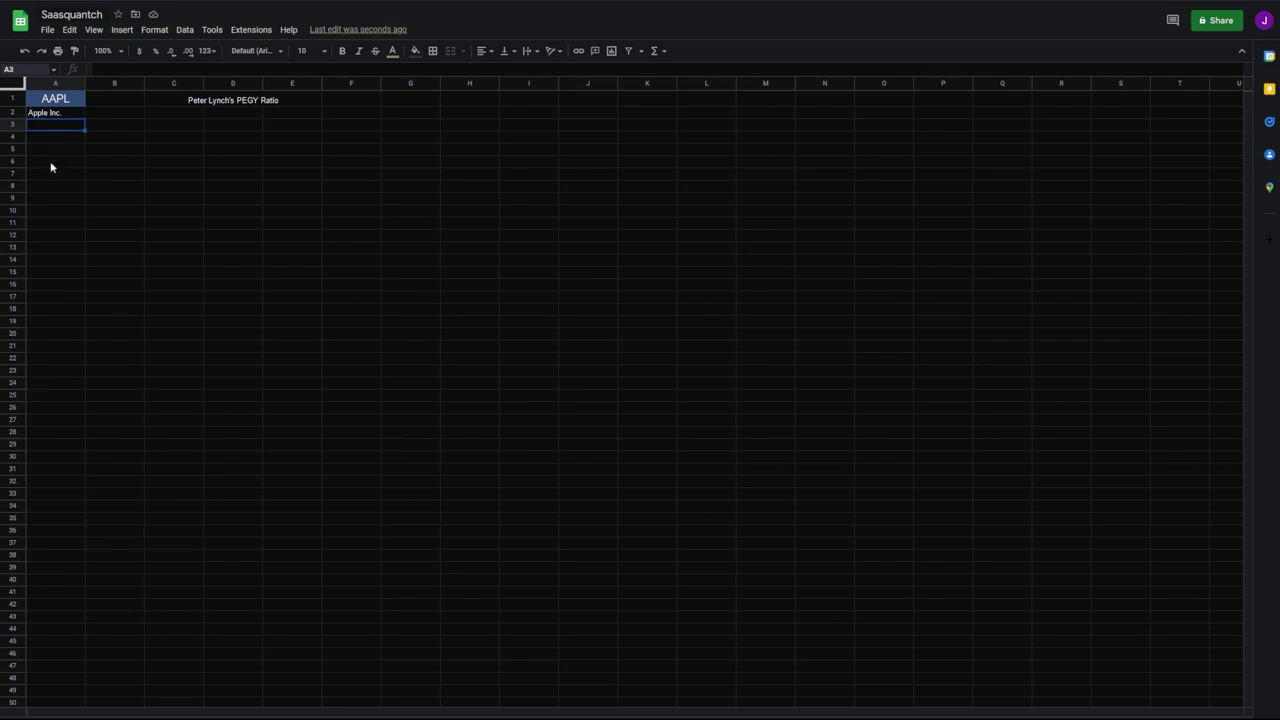
Paste the PEGY formula picture and position it under the title near C3
{"action": "left_click", "coordinate": [51, 161]}
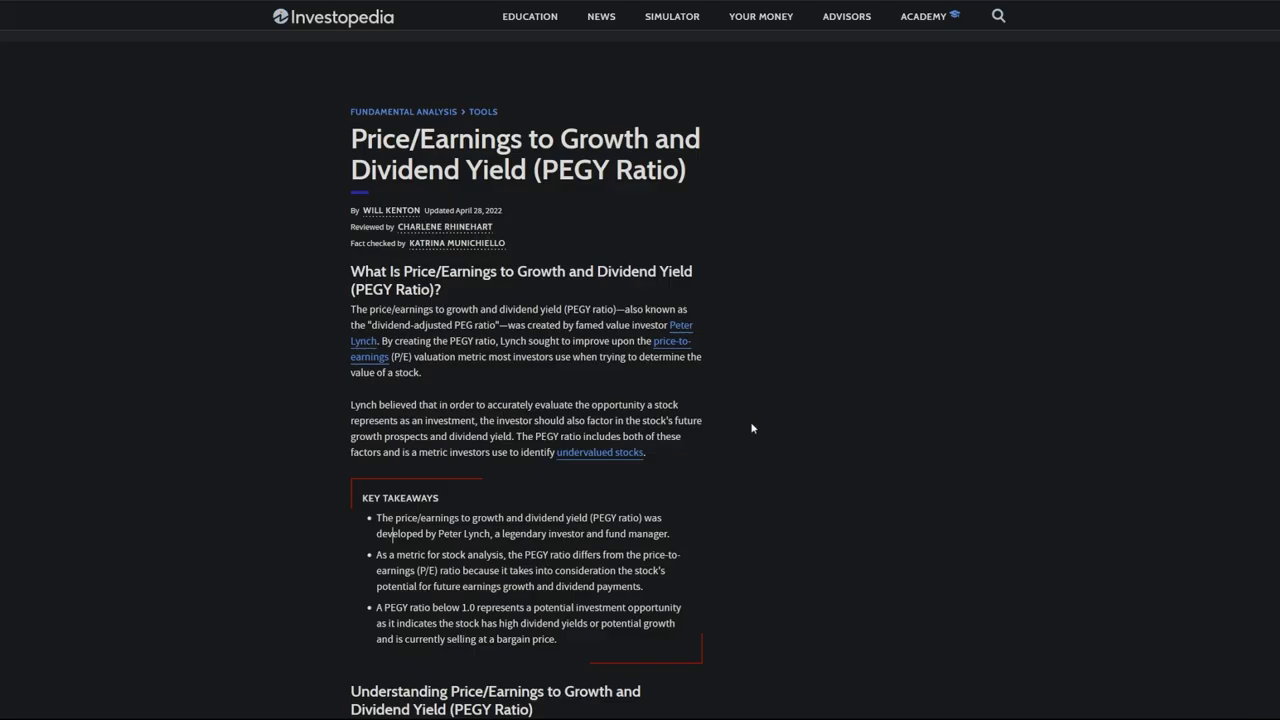
{"action": "scroll", "coordinate": [828, 423], "scroll_direction": "down", "scroll_amount": 5}
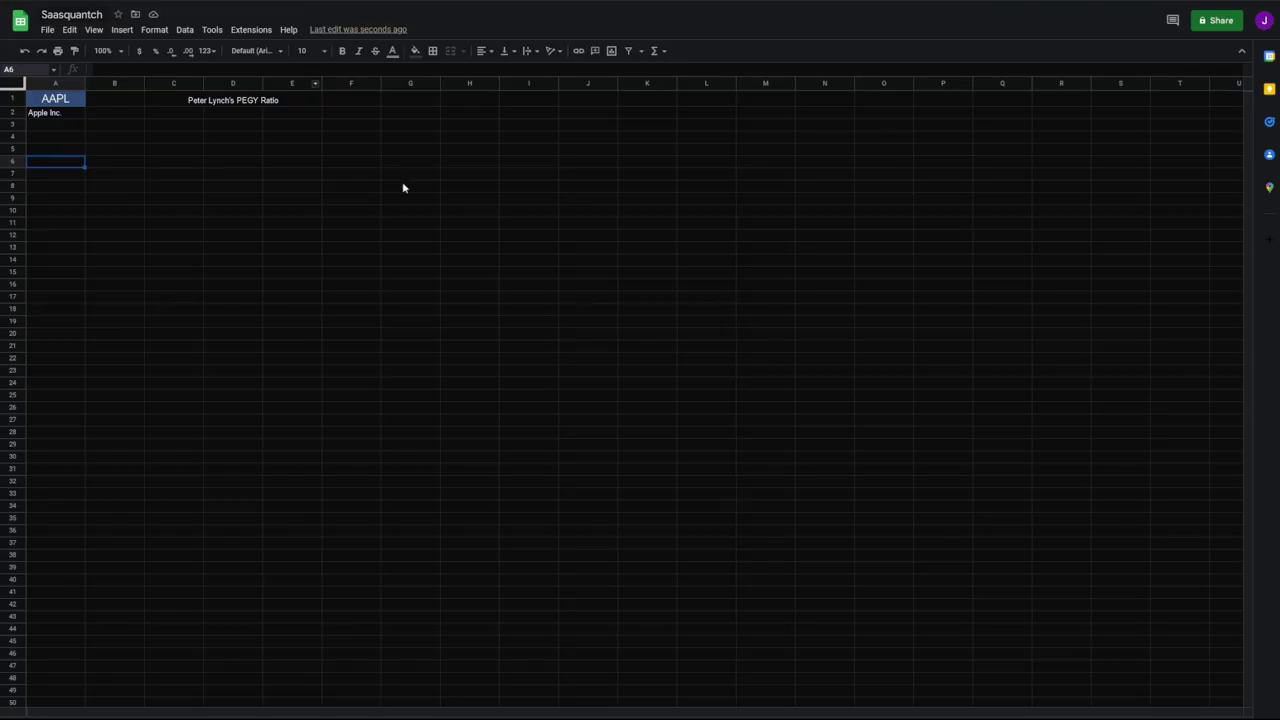
{"action": "key", "text": "ctrl+v"}
{"action": "left_click_drag", "start_coordinate": [403, 186], "coordinate": [62, 157]}
Label the rows PE, DIV YIELD, EPS NEXT YR and PEGY RATIO in column A
{"action": "type", "text": "PE"}
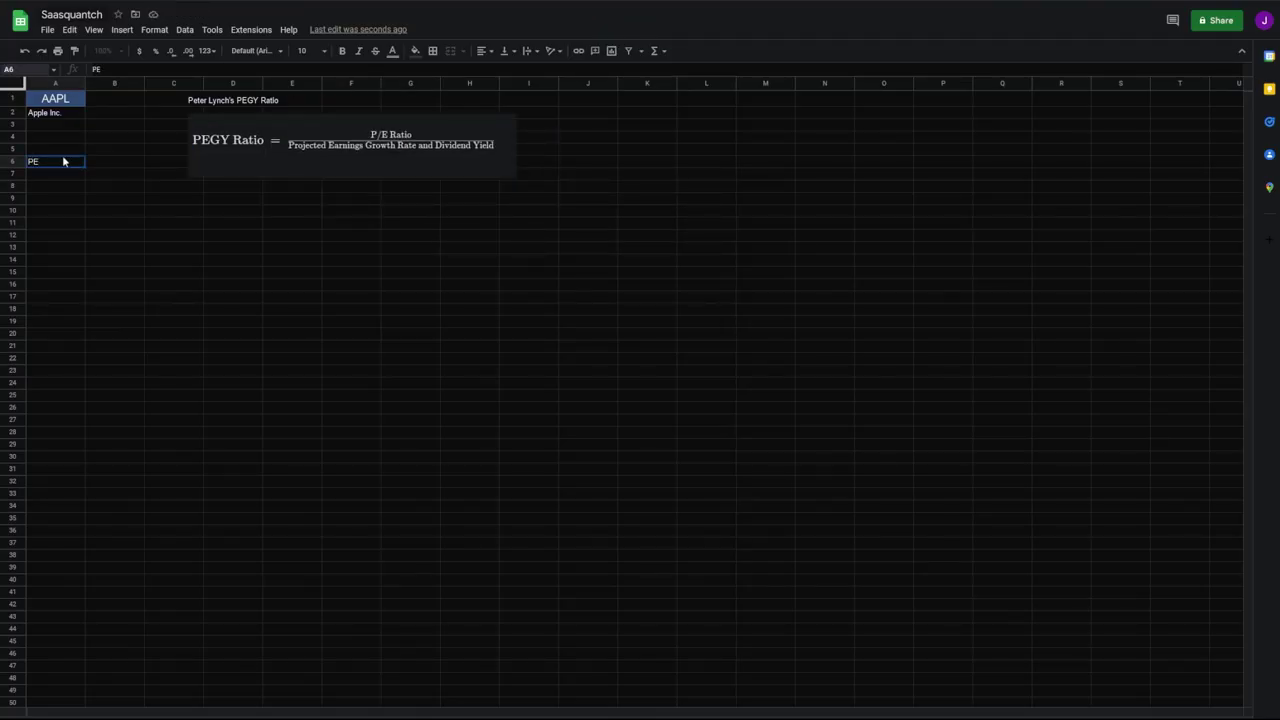
{"action": "key", "text": "Return"}
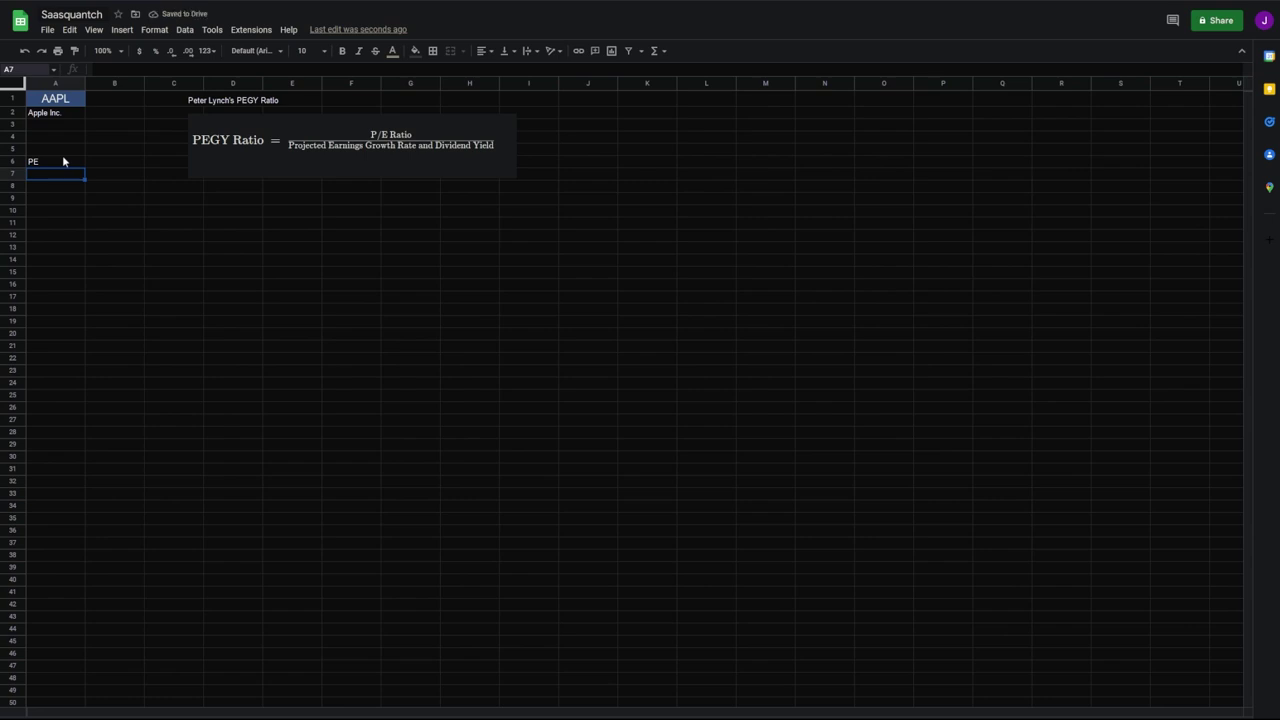
{"action": "type", "text": "DIV YIELD"}
{"action": "key", "text": "Return"}
{"action": "type", "text": "EPS"}
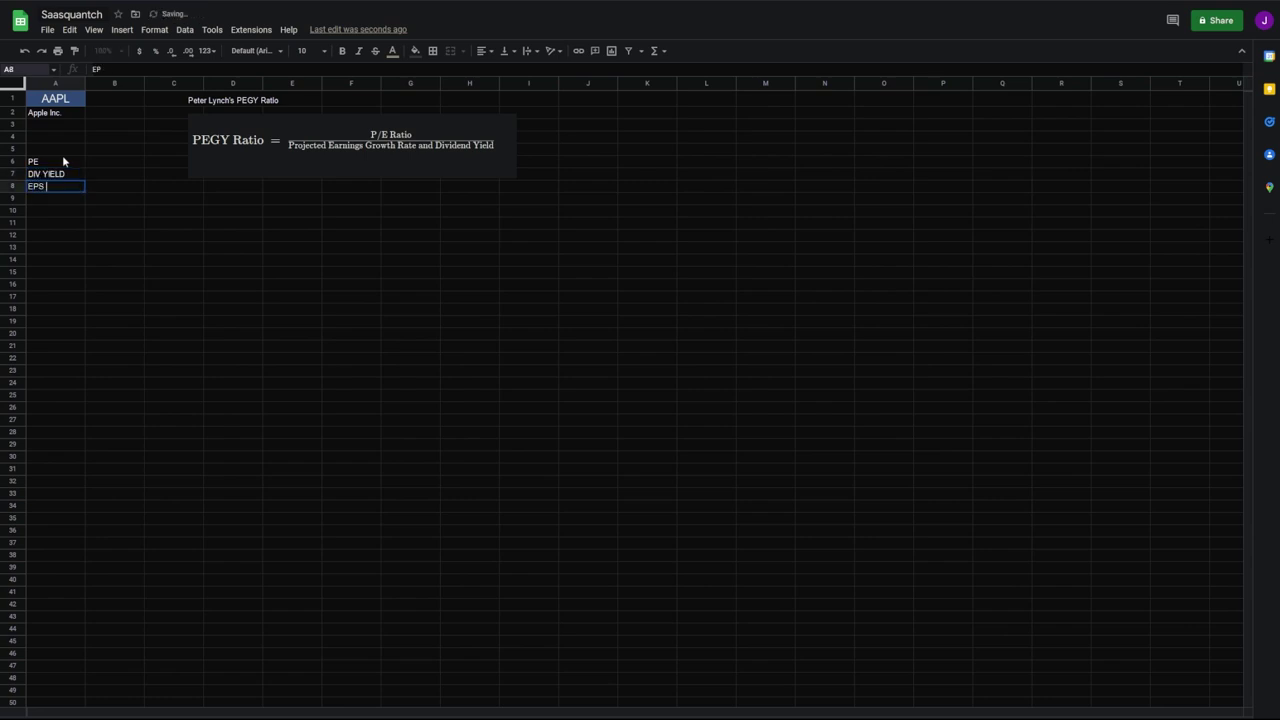
{"action": "type", "text": " NEXT YR"}
{"action": "key", "text": "Return"}
{"action": "key", "text": "Return"}
{"action": "type", "text": "PEGY RATIO"}
{"action": "key", "text": "Tab"}
{"action": "key", "text": "Up"}
{"action": "key", "text": "Up"}
{"action": "key", "text": "Up"}
{"action": "key", "text": "Up"}
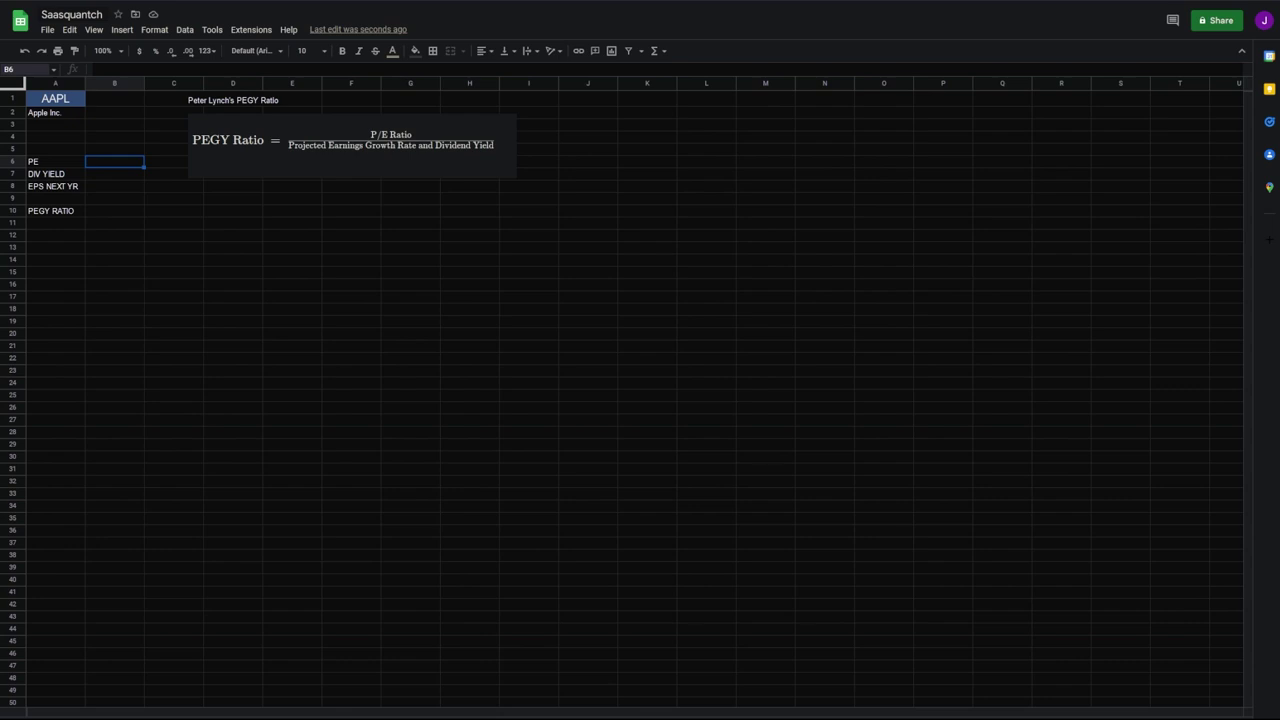
Put the Finviz IMPORTHTML P/E formula in B6, showing 24.86, and center it
{"action": "type", "text": "=if(isblank($A$1),\"\",SUBSTITUTE(index(IMPORTHTML(\"https://www.finviz.com/quote.ashx?t=\"&$A$1,\"Table\",9),1,4),\"*\",\"\"))+0"}
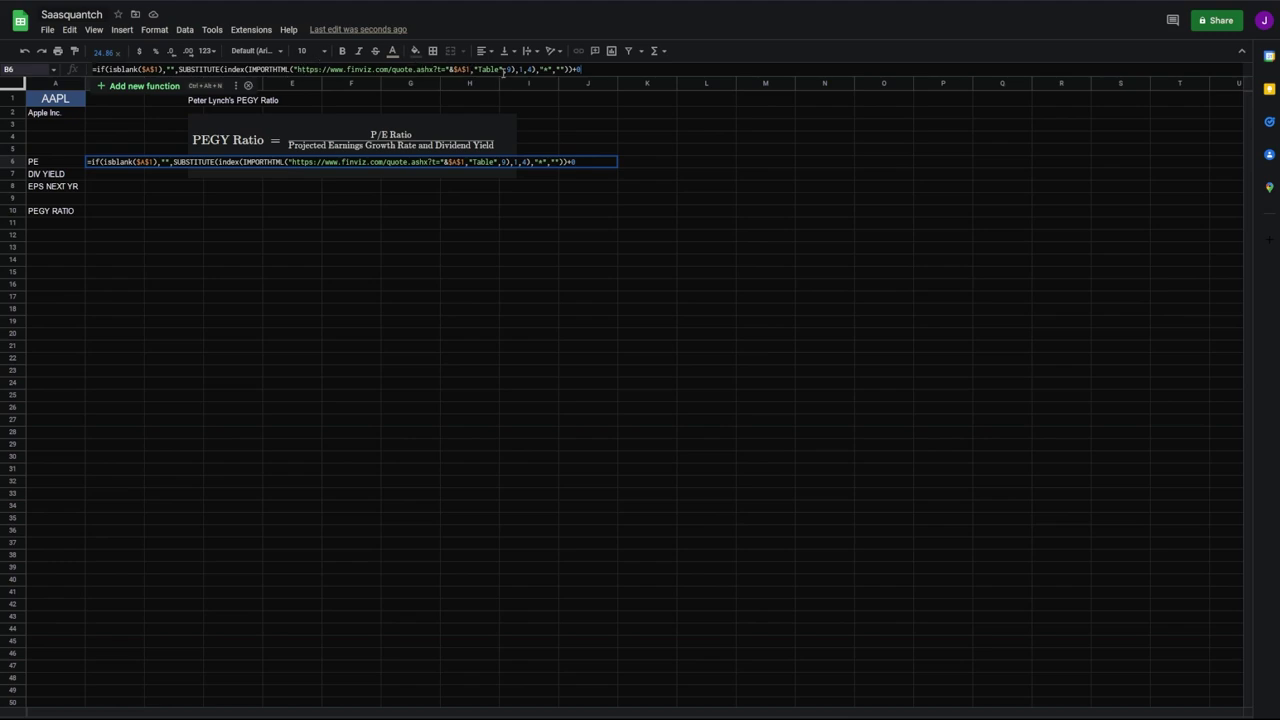
{"action": "left_click", "coordinate": [557, 70]}
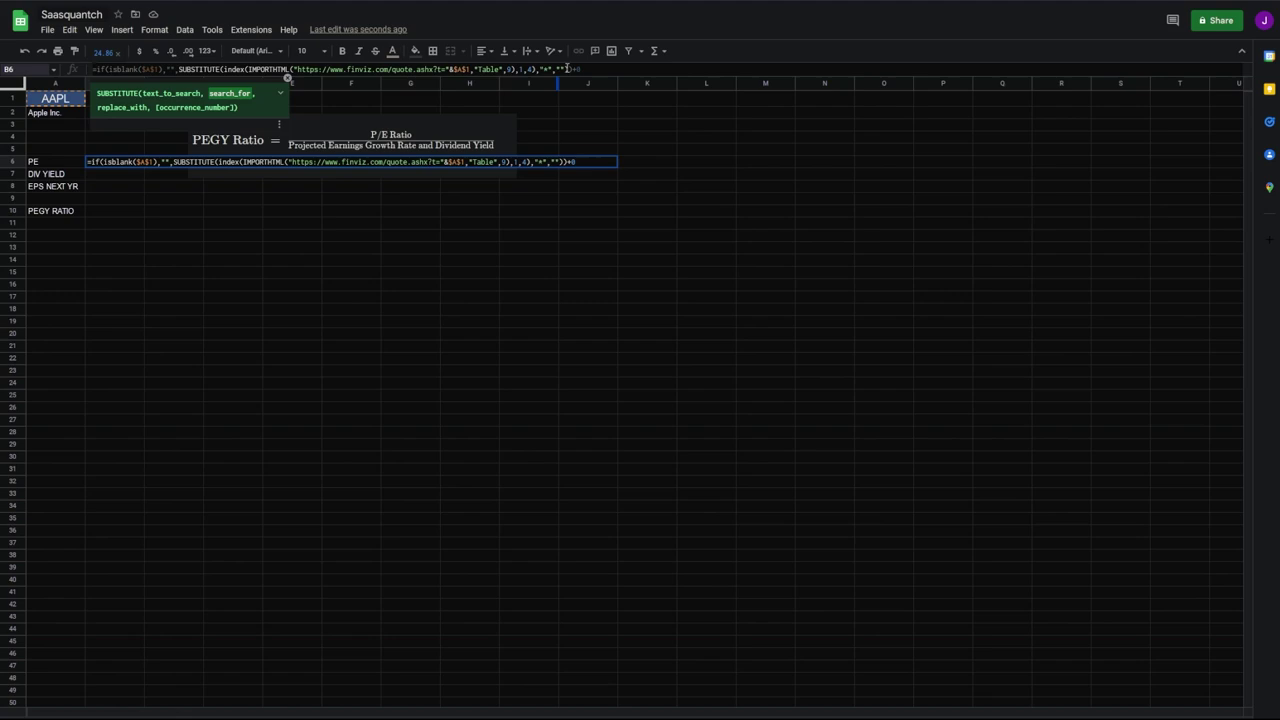
{"action": "left_click", "coordinate": [575, 69]}
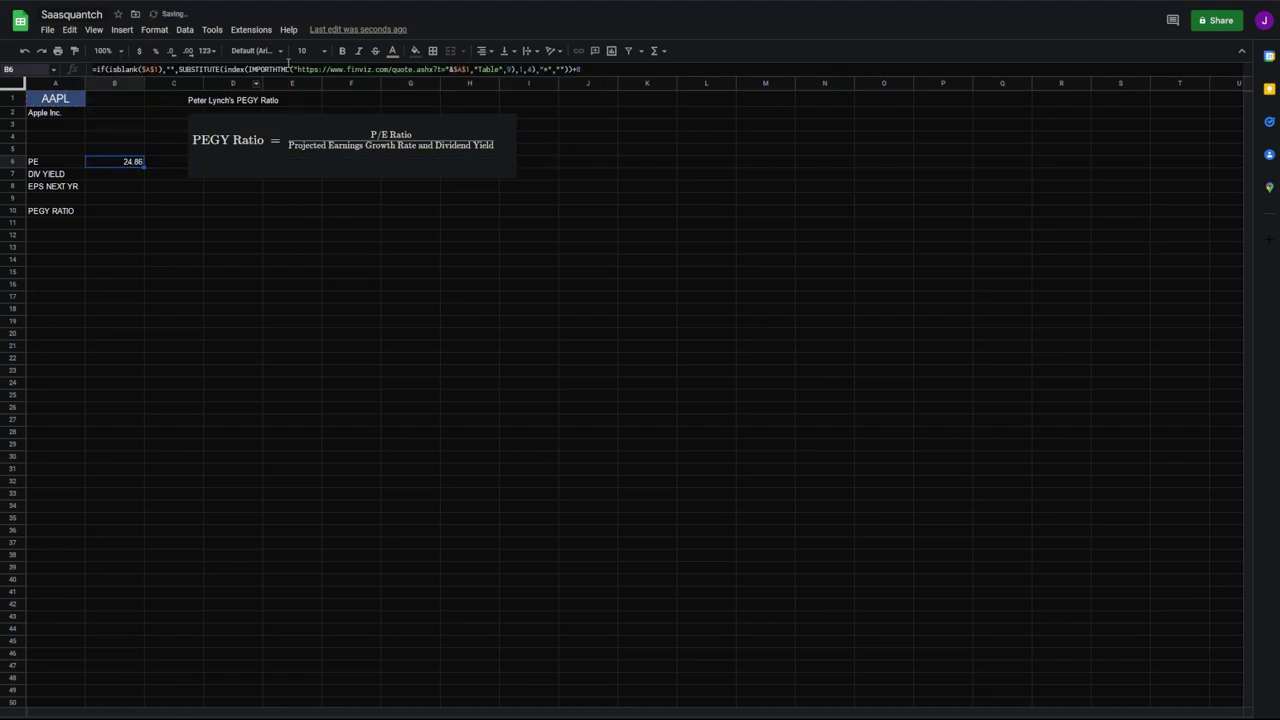
{"action": "key", "text": "Return"}
{"action": "key", "text": "ctrl+shift+e"}
Fill B7 with the Finviz dividend yield formula, showing 0.61, centered
{"action": "left_click", "coordinate": [103, 176]}
{"action": "type", "text": "=if(isblank($A$1),\"\",SUBSTITUTE(index(IMPORTHTML(\"https://www.finviz.com/quote.ashx?t=\"&$A$1,\"Table\",9),8,2),\"*\",\"\"))*100"}
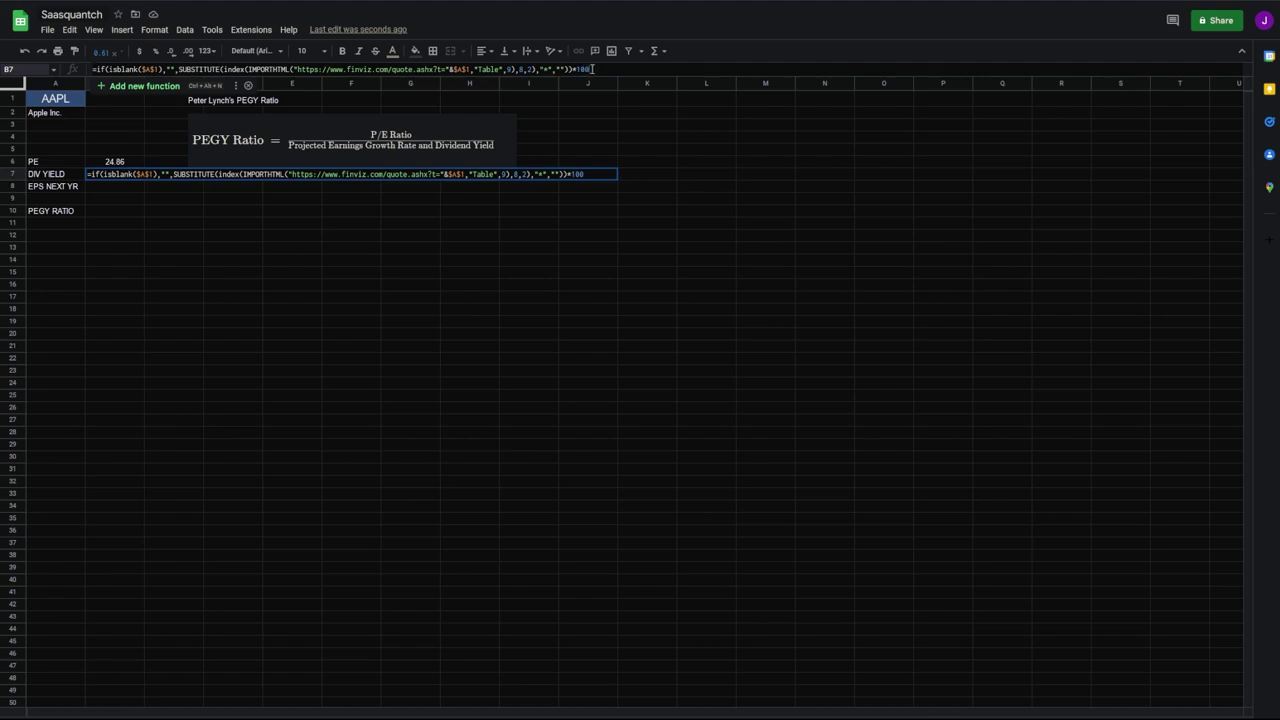
{"action": "left_click", "coordinate": [109, 177]}
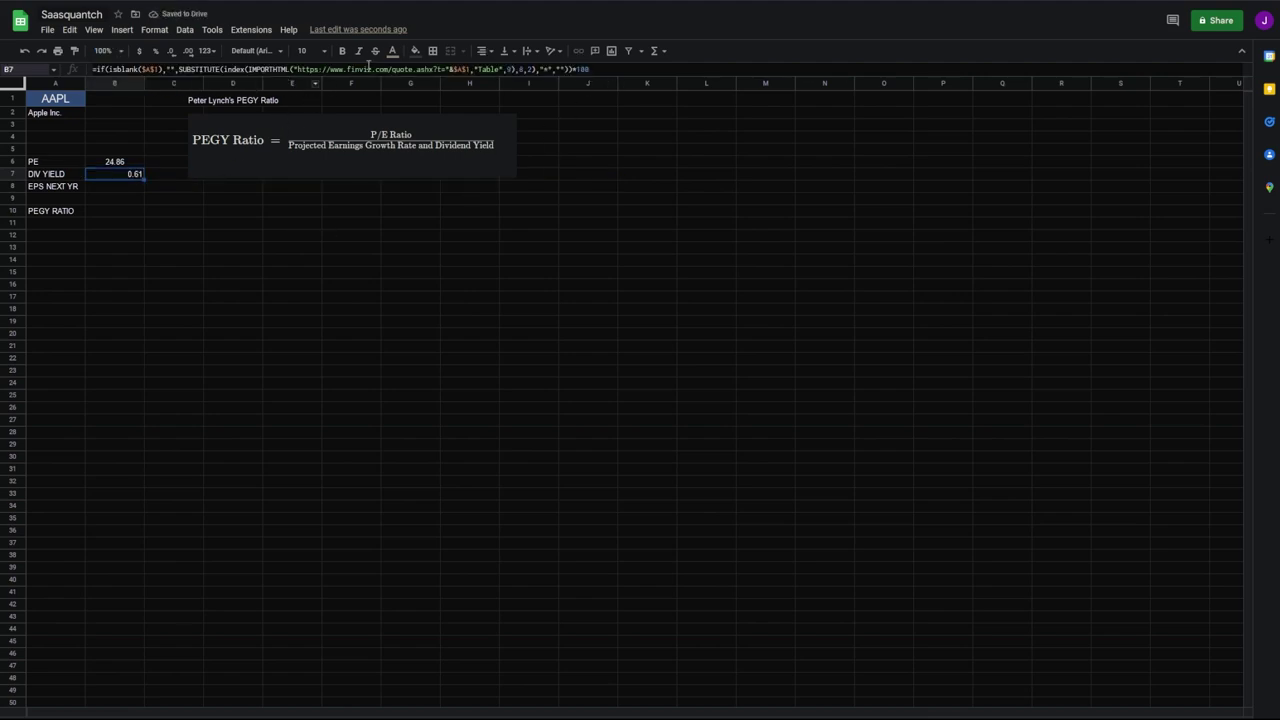
{"action": "key", "text": "ctrl+shift+e"}
Fill B8 with the Finviz next-year EPS formula, showing 5.62
{"action": "key", "text": "Down"}
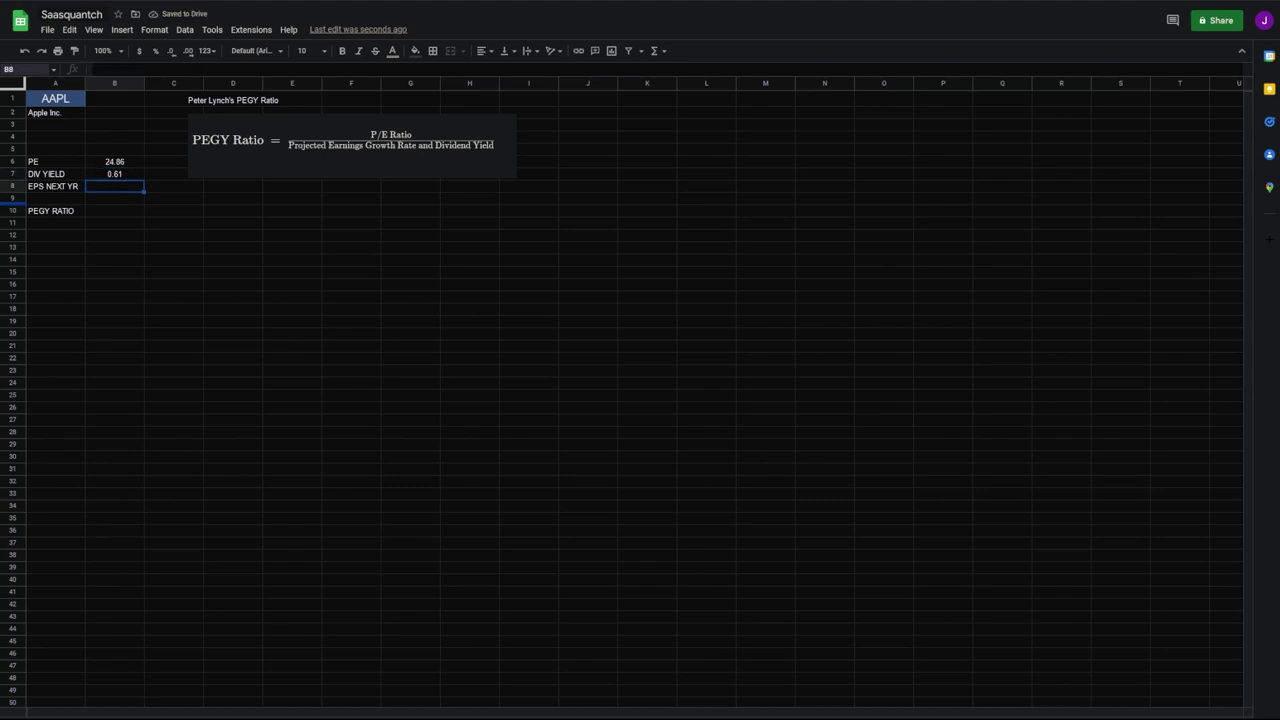
{"action": "type", "text": "=if(isblank($A$1),\"\",SUBSTITUTE(index(IMPORTHTML(\"https://www.finviz.com/quote.ashx?t=\"&$A$1,\"Table\",9),5,6),\"*\",\"\"))*100"}
{"action": "left_click", "coordinate": [522, 71]}
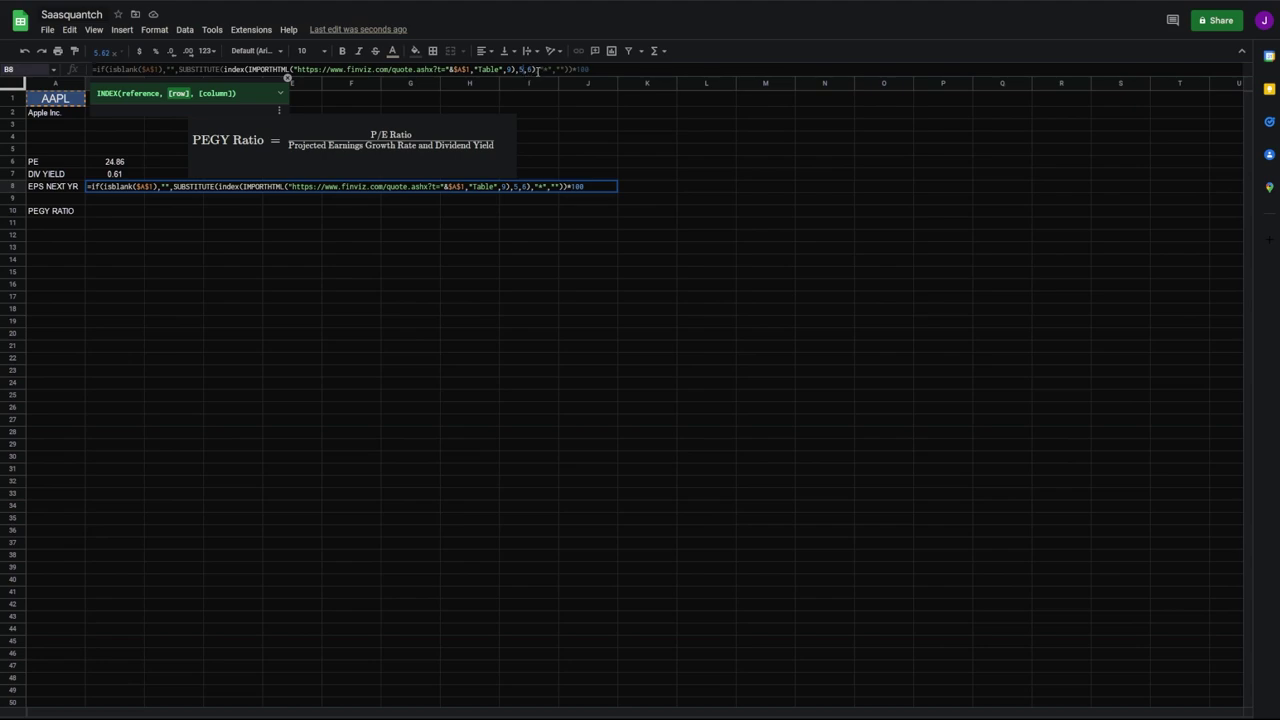
{"action": "key", "text": "Tab"}
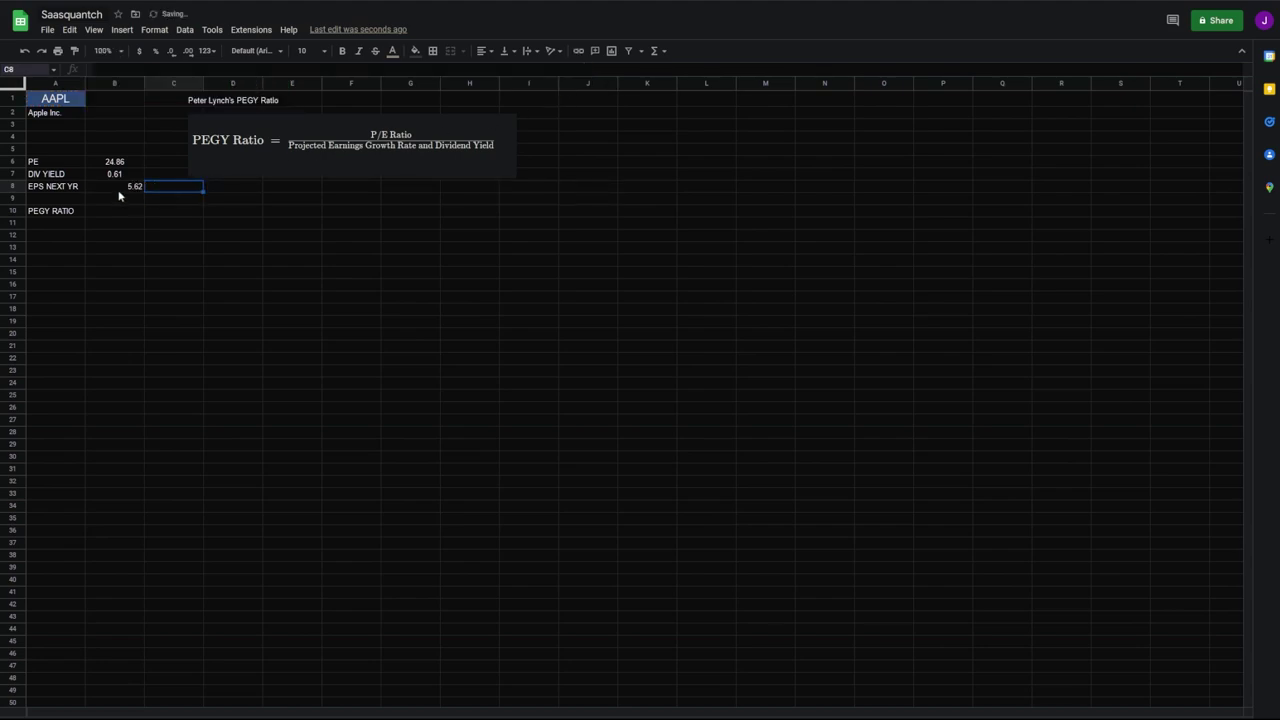
{"action": "left_click", "coordinate": [118, 188]}
Start the PEGY ratio formula in B10 with =B6
{"action": "key", "text": "Down"}
{"action": "key", "text": "Down"}
{"action": "type", "text": "="}
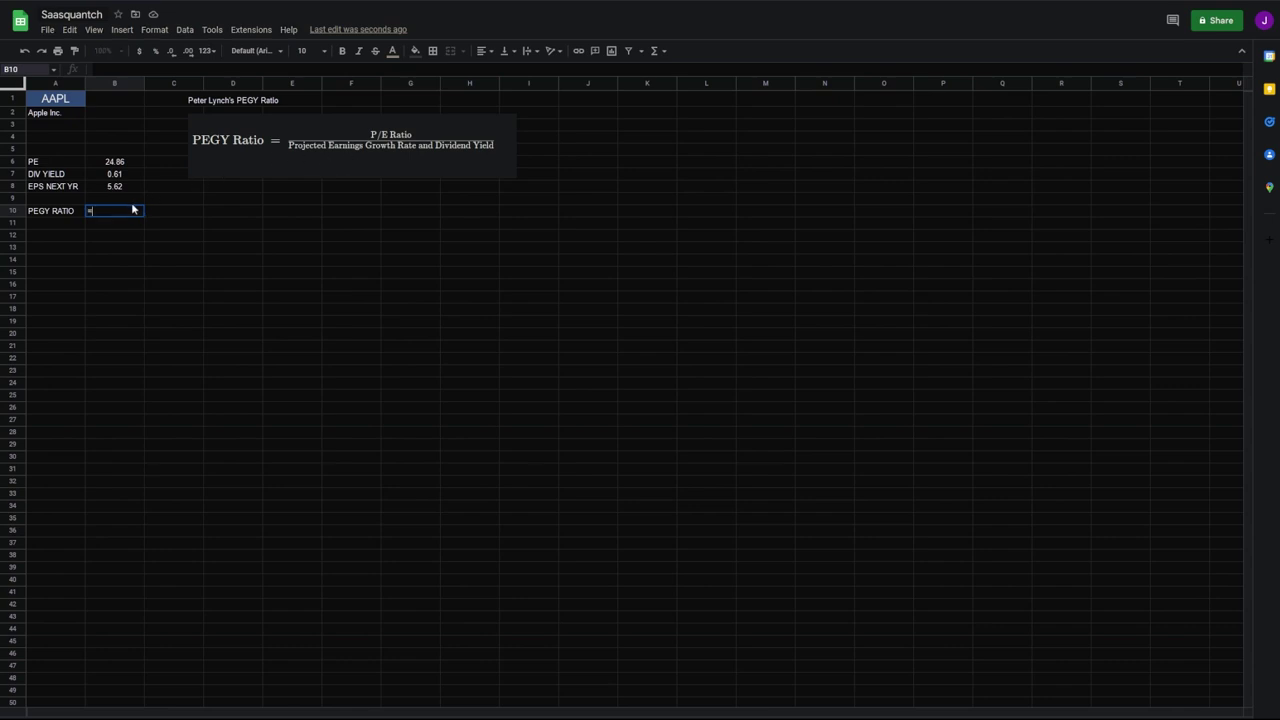
{"action": "left_click", "coordinate": [115, 163]}
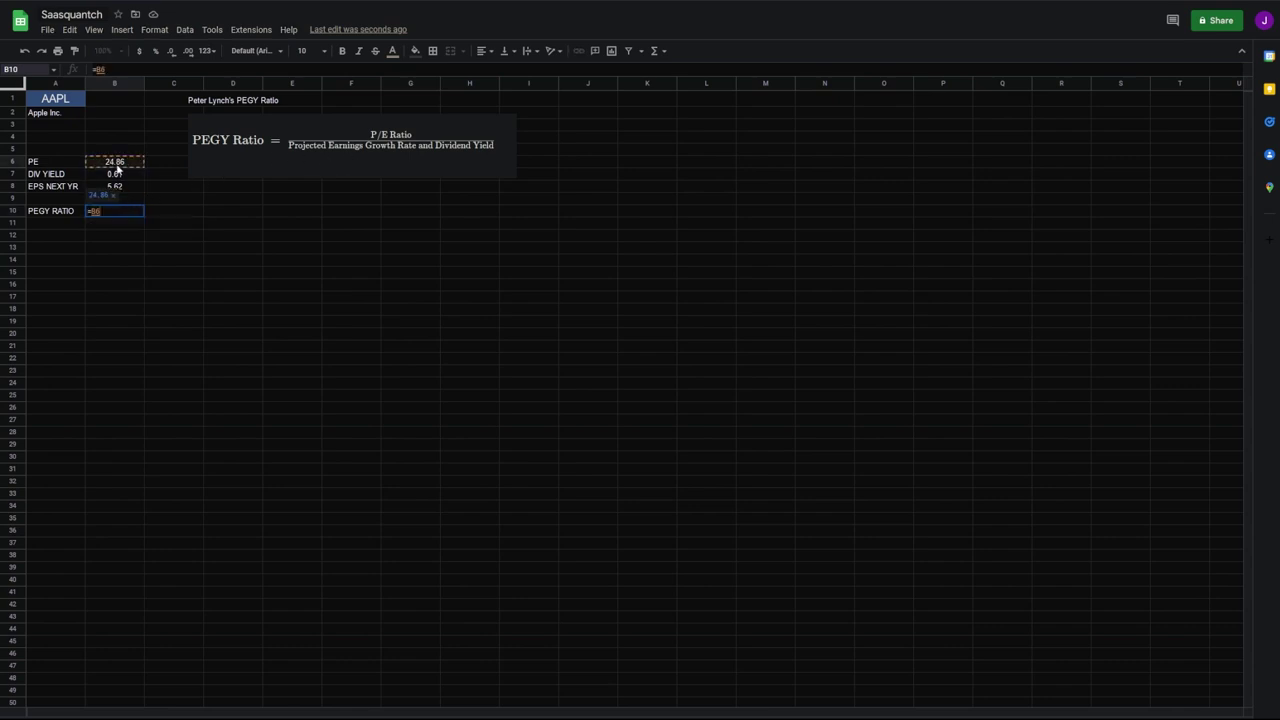
Complete B10 as =B6/(B7+B8) and reduce decimals so it shows 4.0
{"action": "type", "text": "/("}
{"action": "left_click", "coordinate": [110, 175]}
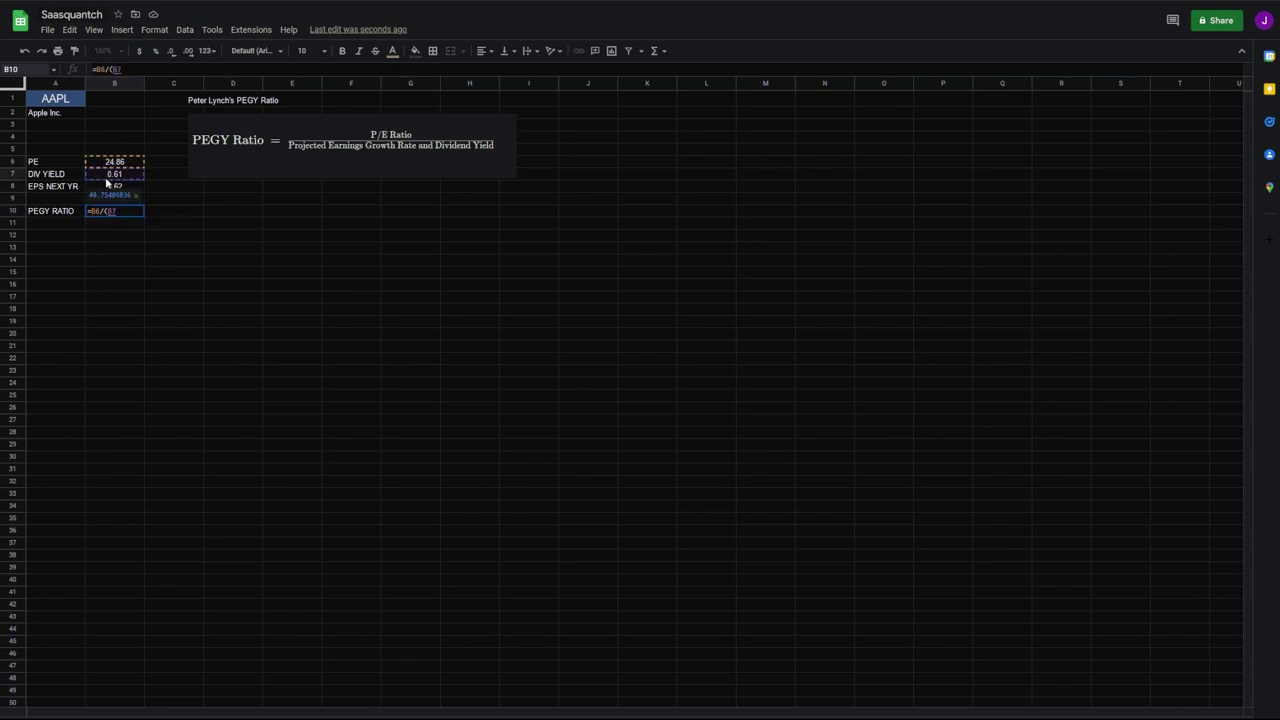
{"action": "type", "text": "+"}
{"action": "left_click", "coordinate": [107, 190]}
{"action": "type", "text": ")"}
{"action": "key", "text": "Return"}
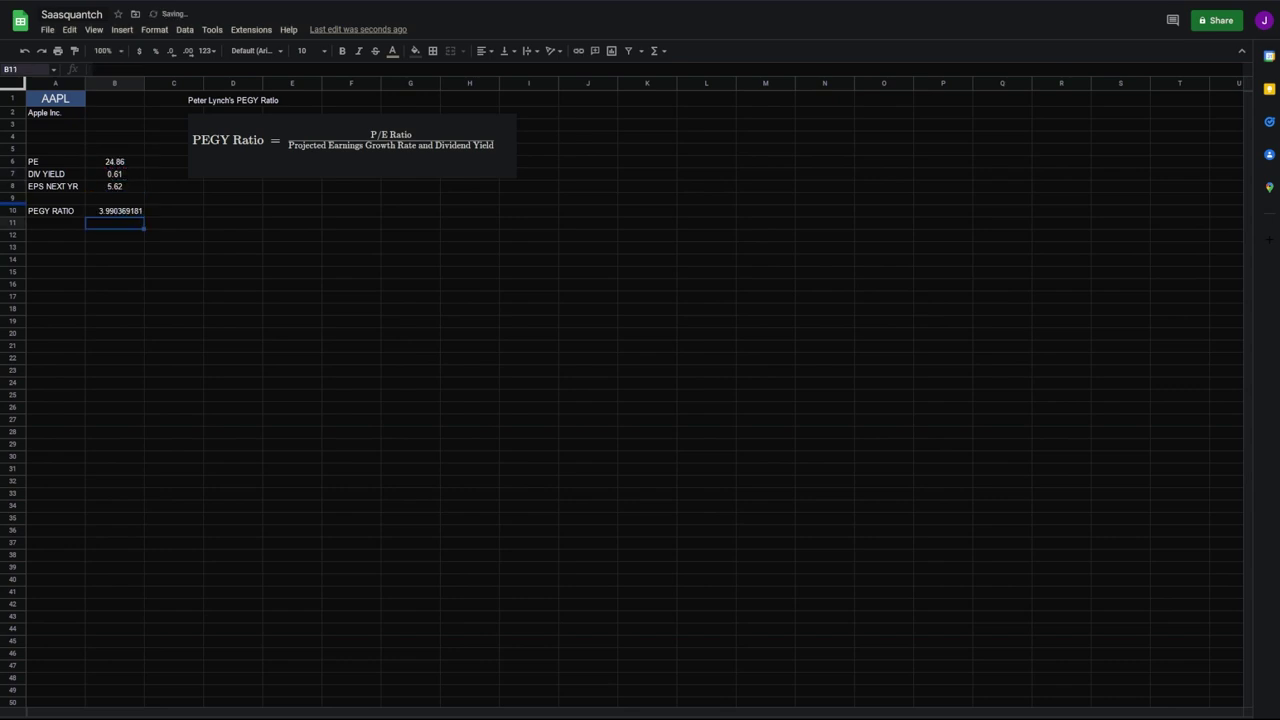
{"action": "key", "text": "Up"}
{"action": "left_click", "coordinate": [170, 52]}
{"action": "left_click", "coordinate": [170, 52]}
{"action": "left_click", "coordinate": [170, 52]}
{"action": "left_click", "coordinate": [170, 52]}
{"action": "left_click", "coordinate": [170, 52]}
{"action": "left_click", "coordinate": [170, 52]}
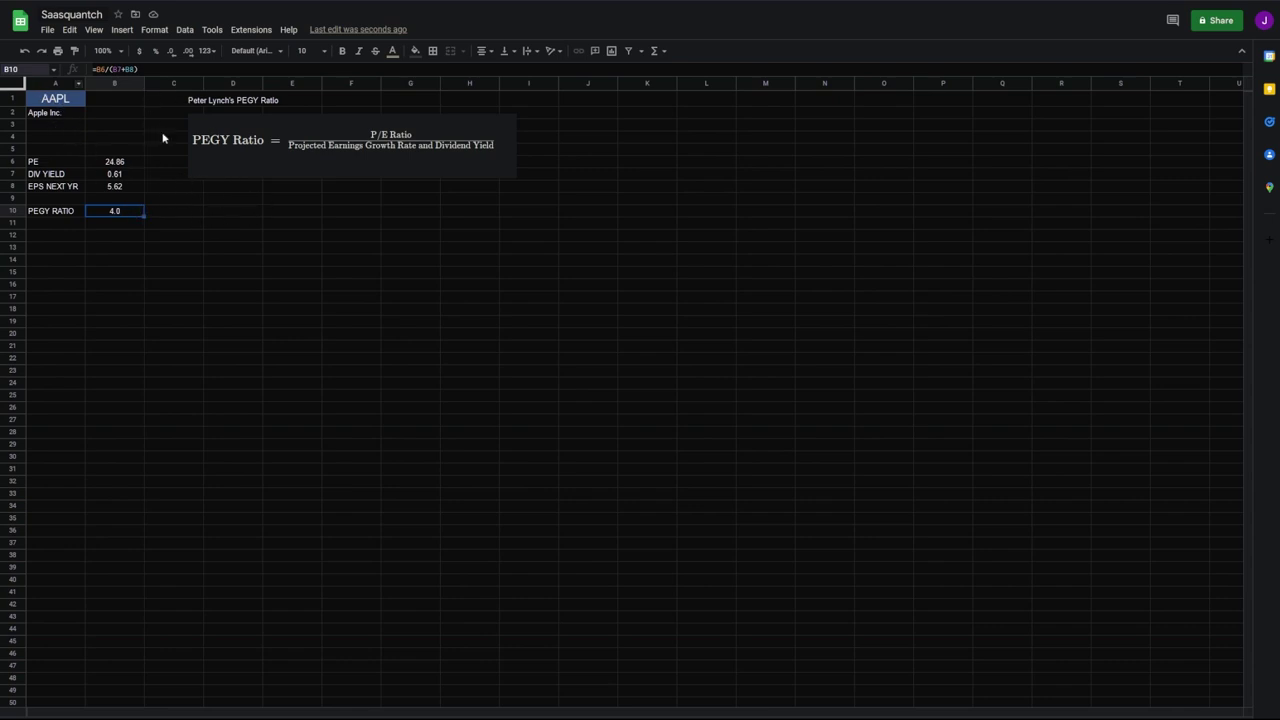
{"action": "key", "text": "Down"}
{"action": "key", "text": "Down"}
{"action": "key", "text": "Right"}
{"action": "key", "text": "Right"}
Merge A3:C5 into one cell, nudging the PEGY formula image slightly right
{"action": "left_click_drag", "start_coordinate": [43, 126], "coordinate": [163, 150]}
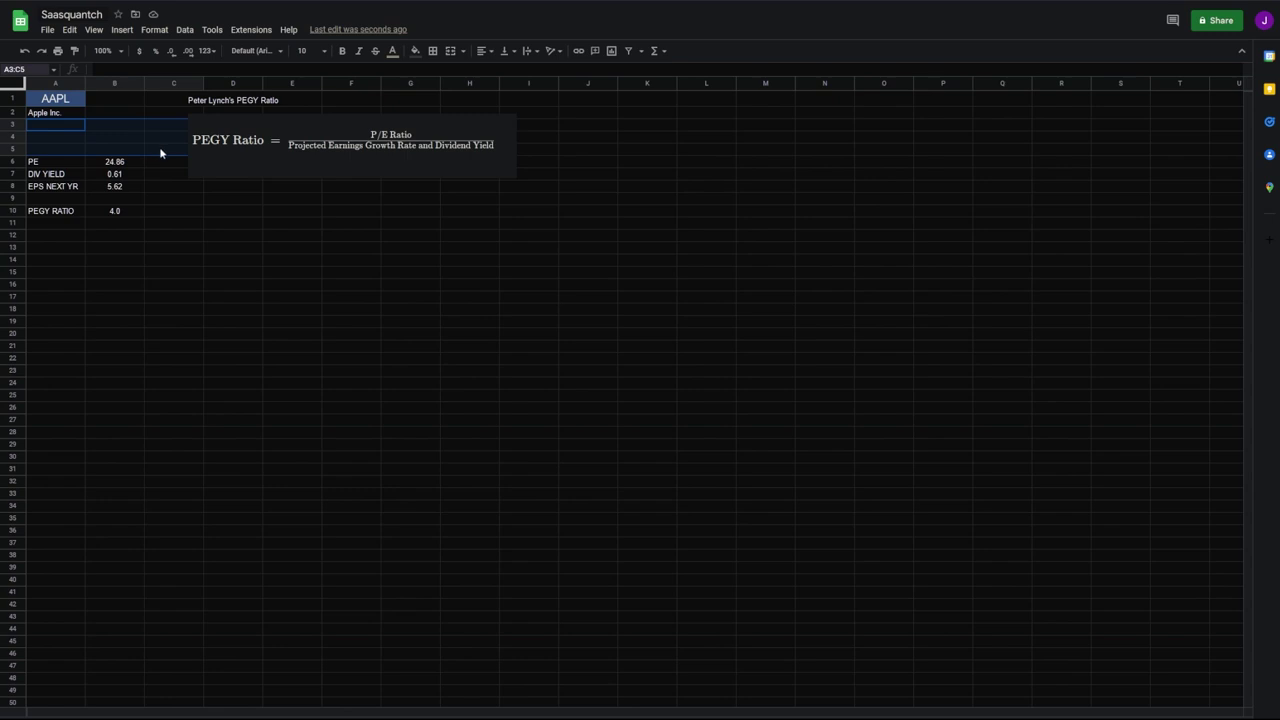
{"action": "left_click", "coordinate": [274, 143]}
{"action": "left_click_drag", "start_coordinate": [274, 143], "coordinate": [301, 143]}
{"action": "key", "text": "Escape"}
{"action": "left_click", "coordinate": [450, 50]}
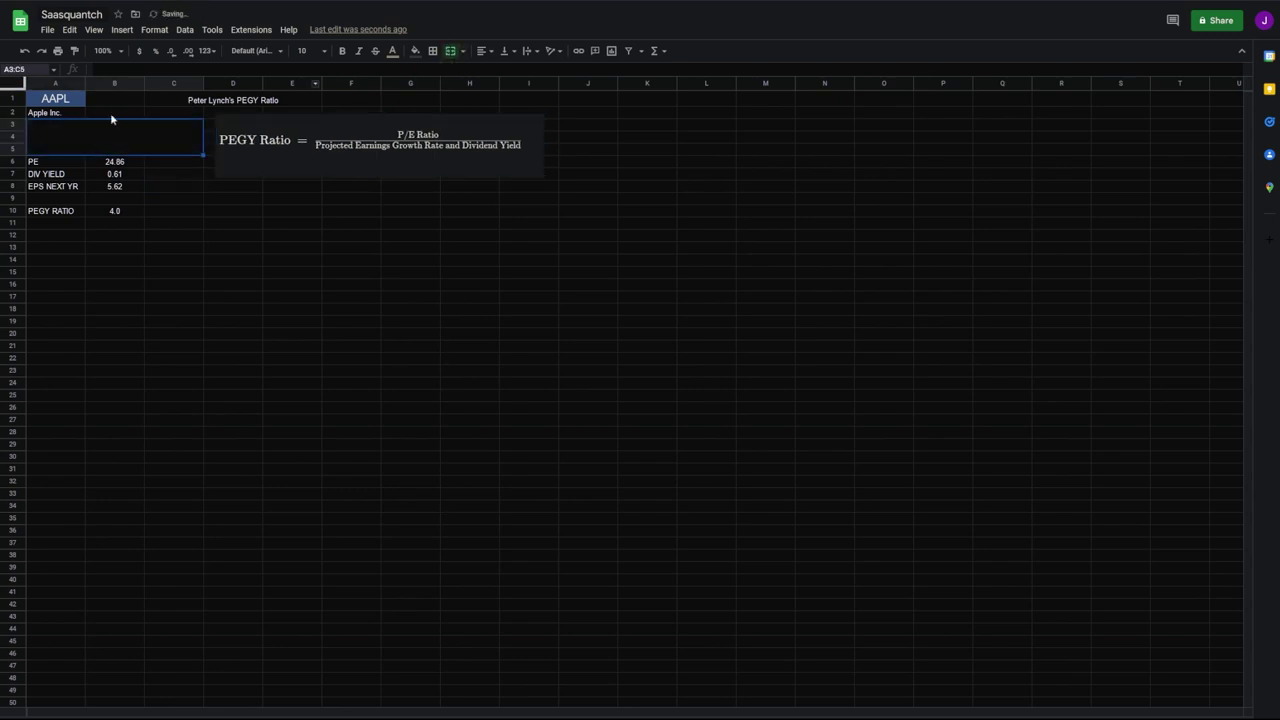
{"action": "double_click", "coordinate": [105, 140]}
{"action": "key", "text": "Escape"}
Enter =IFS(B10>1,"SELL",B10<0,"SELL",B10<1,"BUY") in the merged cell, showing SELL
{"action": "type", "text": "=IFS("}
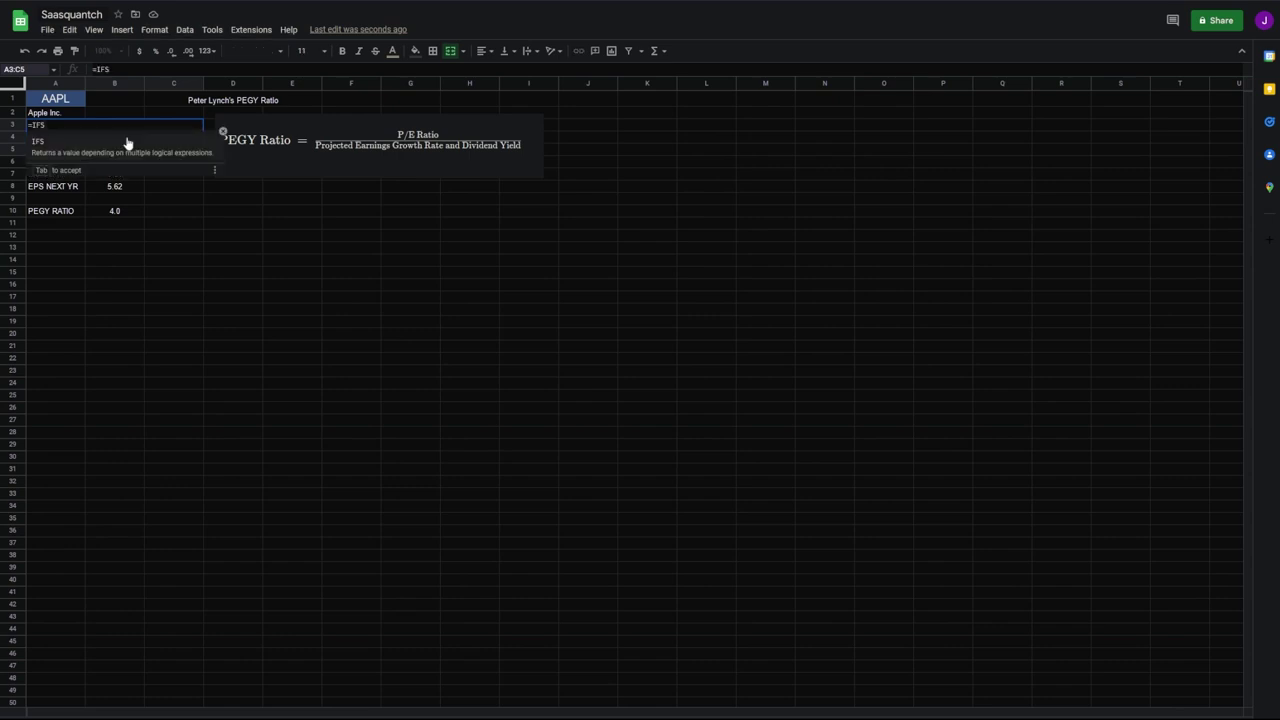
{"action": "left_click", "coordinate": [124, 211]}
{"action": "type", "text": ">1"}
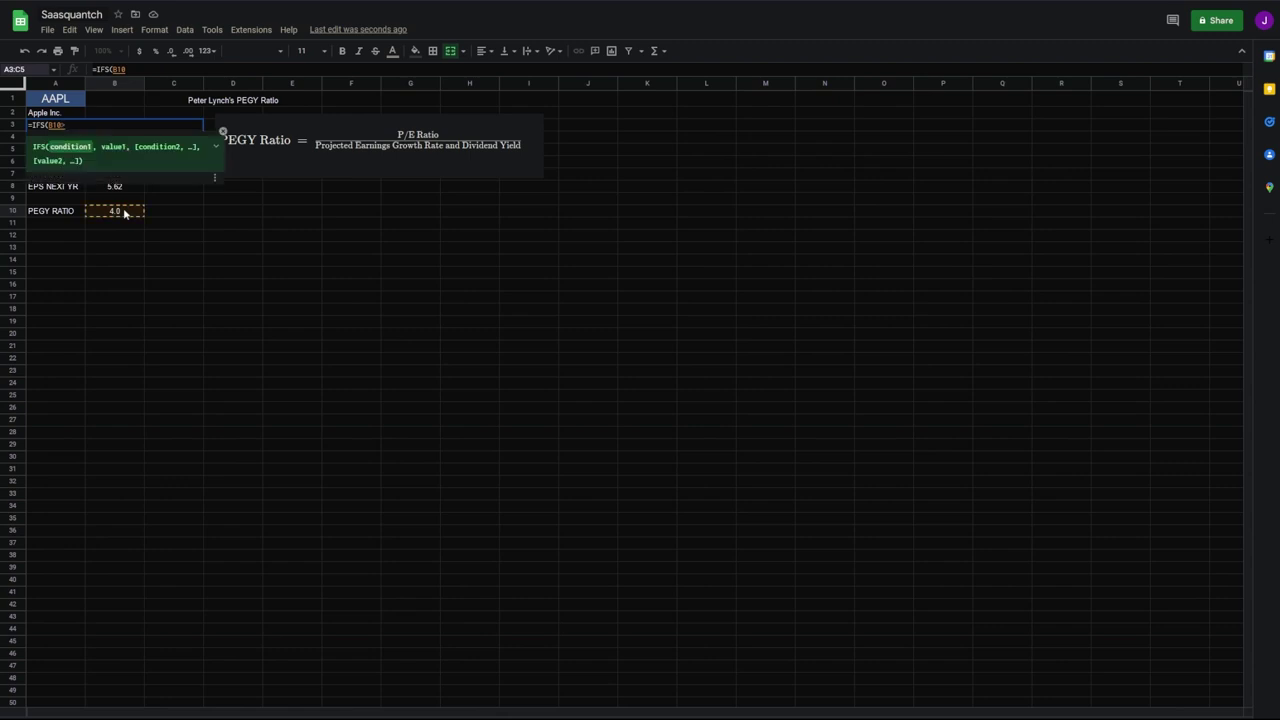
{"action": "type", "text": ", \"SELL"}
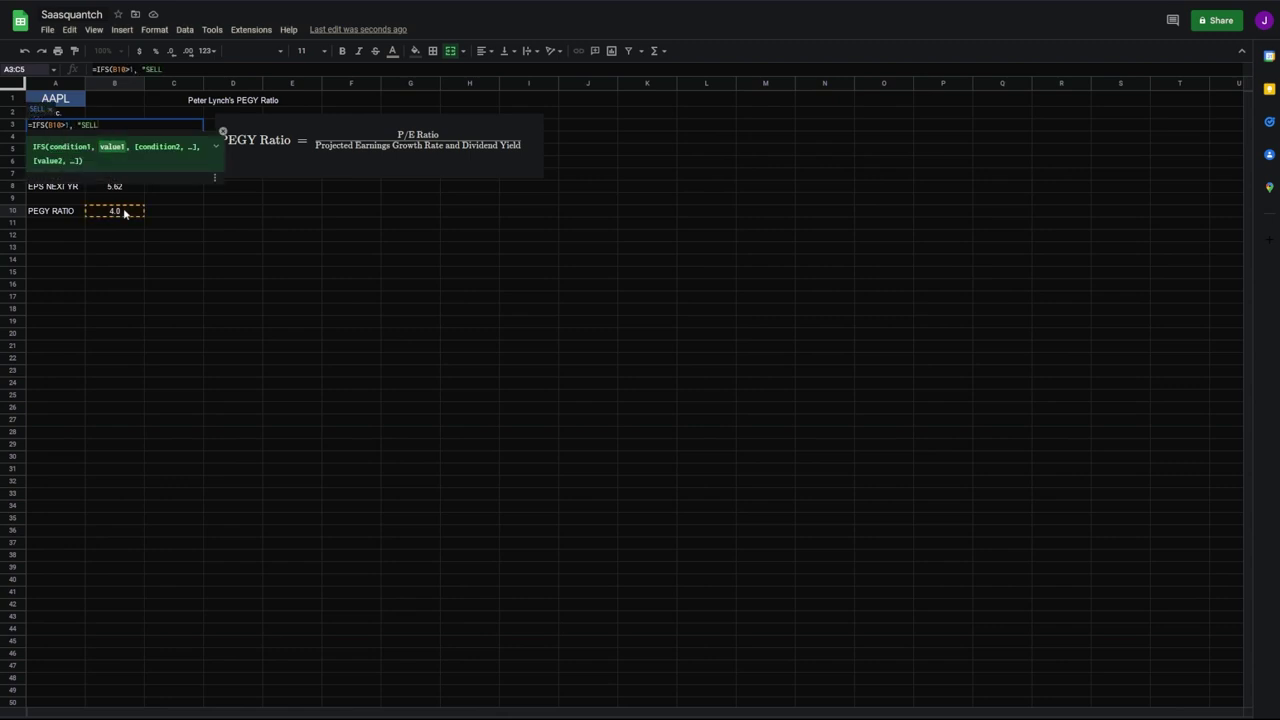
{"action": "type", "text": "\","}
{"action": "left_click", "coordinate": [115, 211]}
{"action": "type", "text": "<0"}
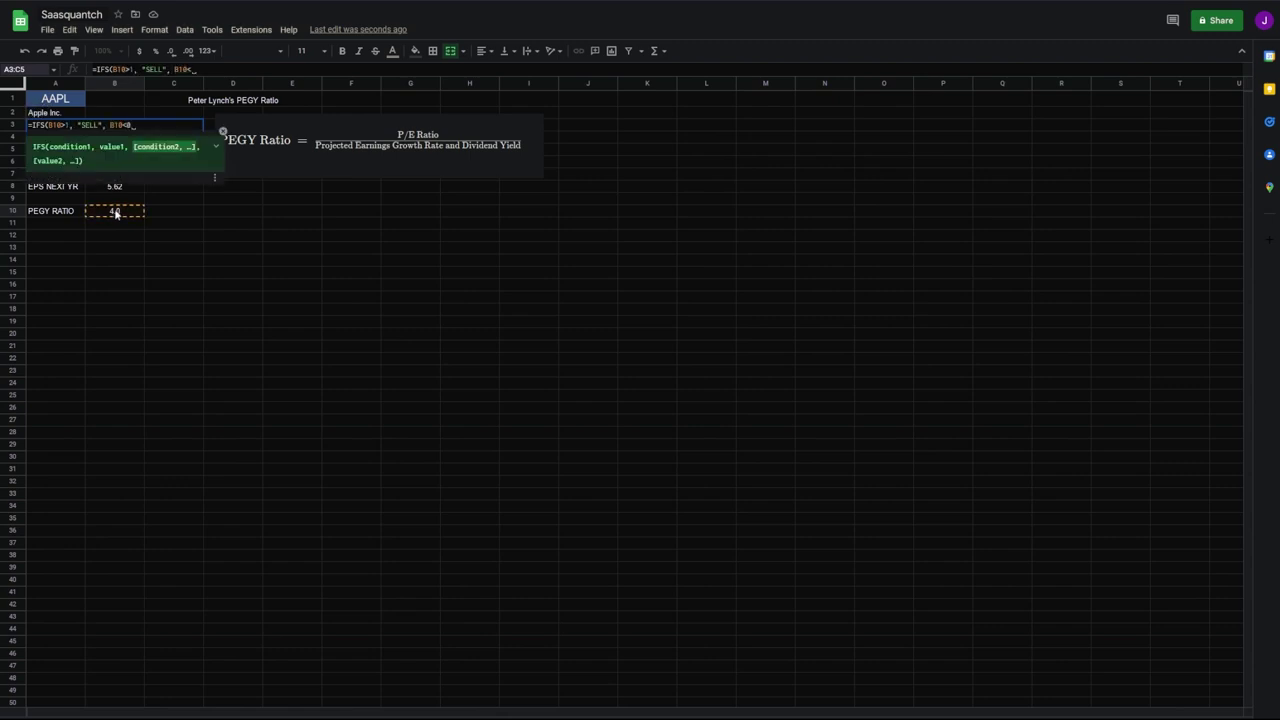
{"action": "type", "text": ",\""}
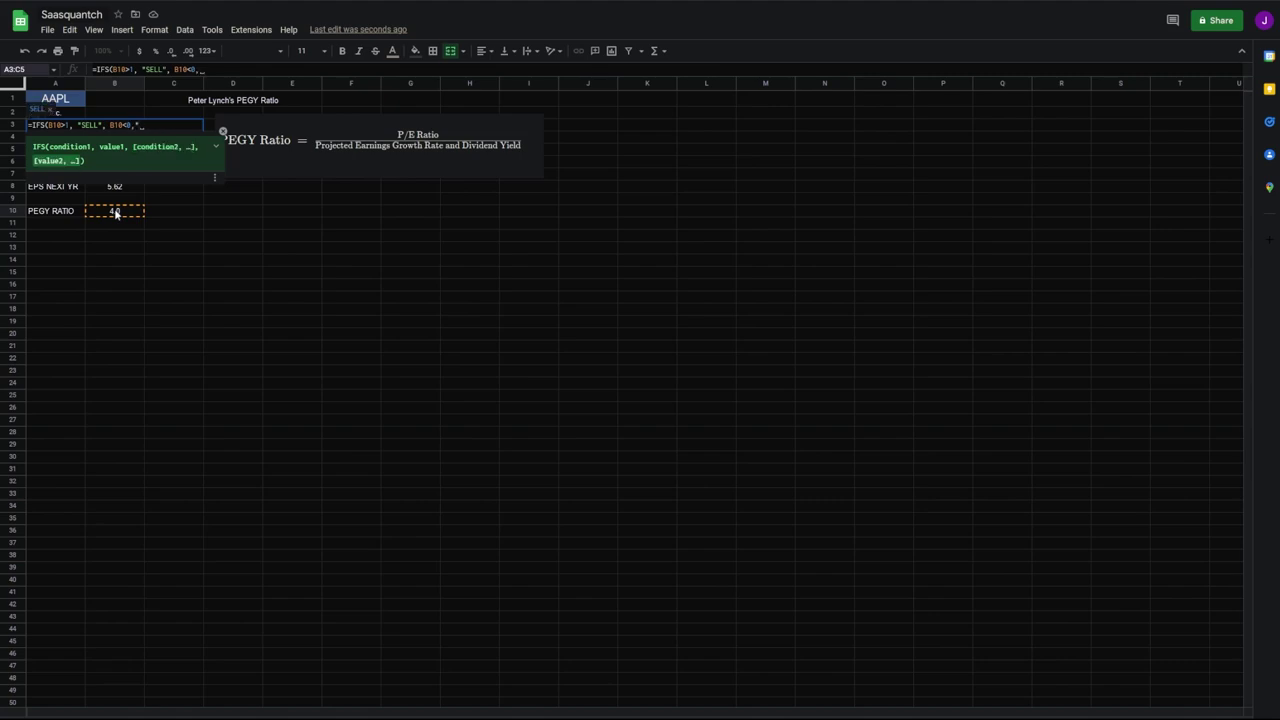
{"action": "type", "text": "SELL\","}
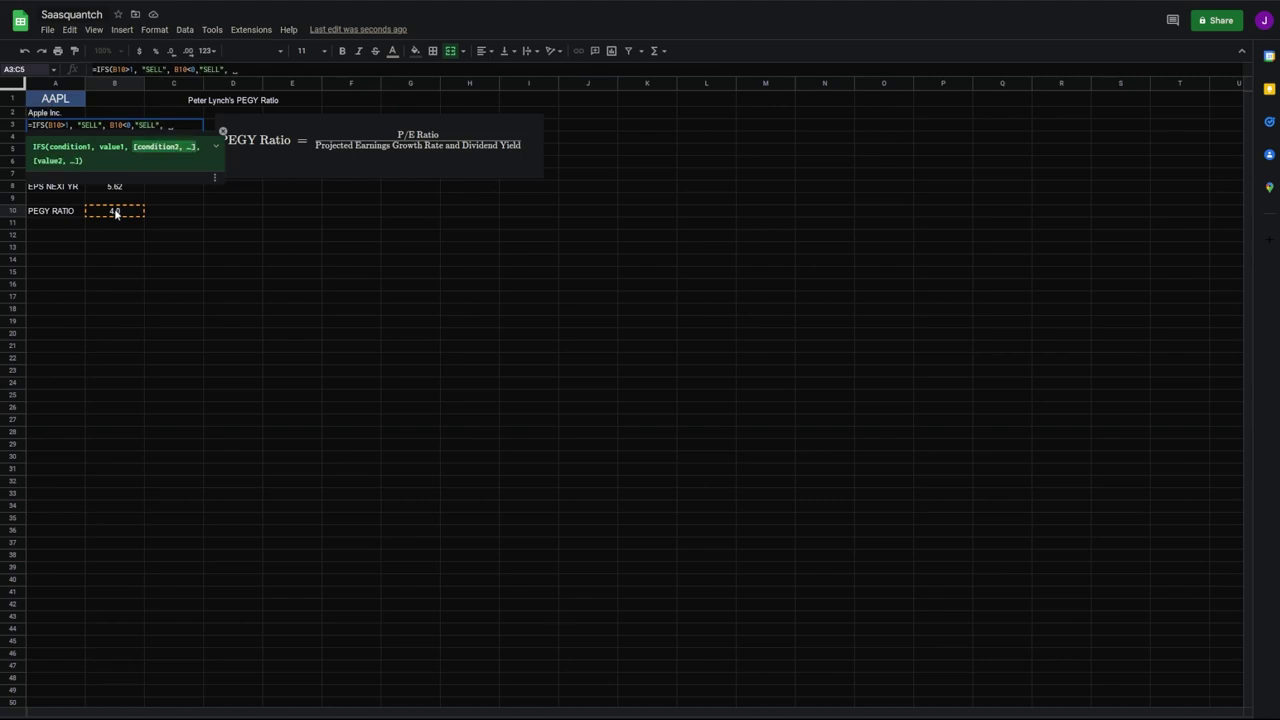
{"action": "left_click", "coordinate": [115, 211]}
{"action": "type", "text": "<1"}
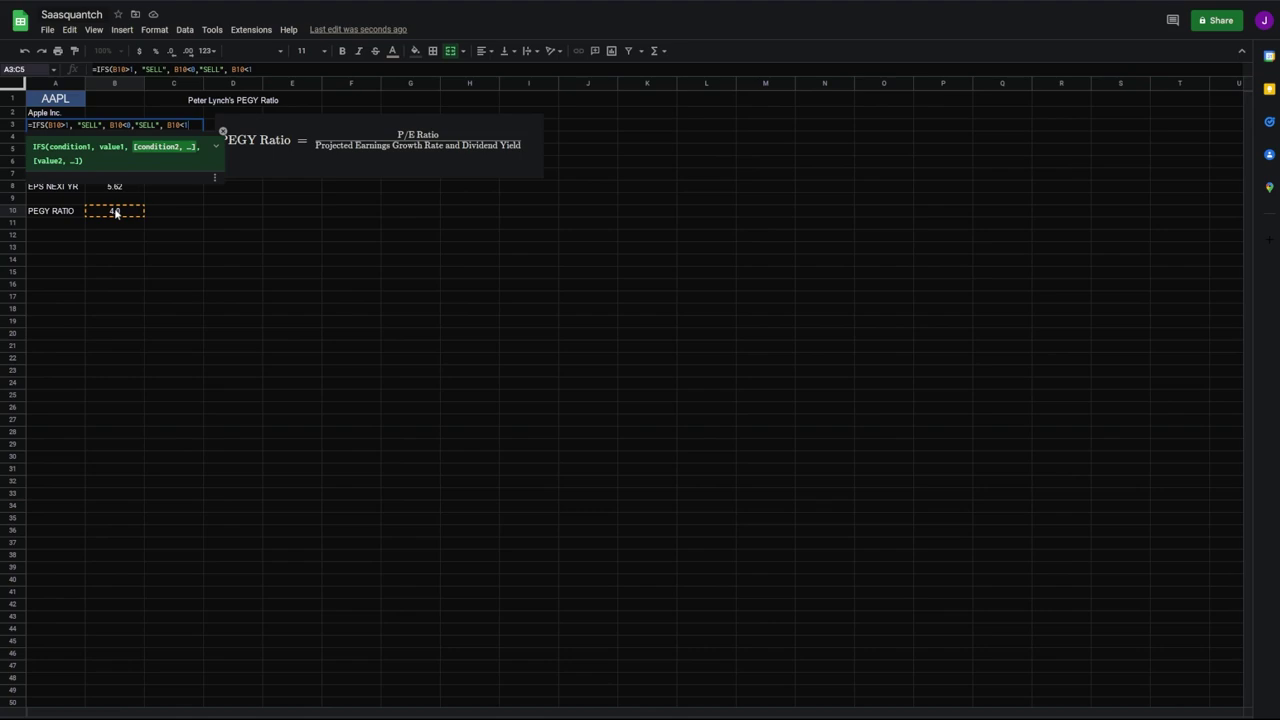
{"action": "type", "text": ",\"BUY\""}
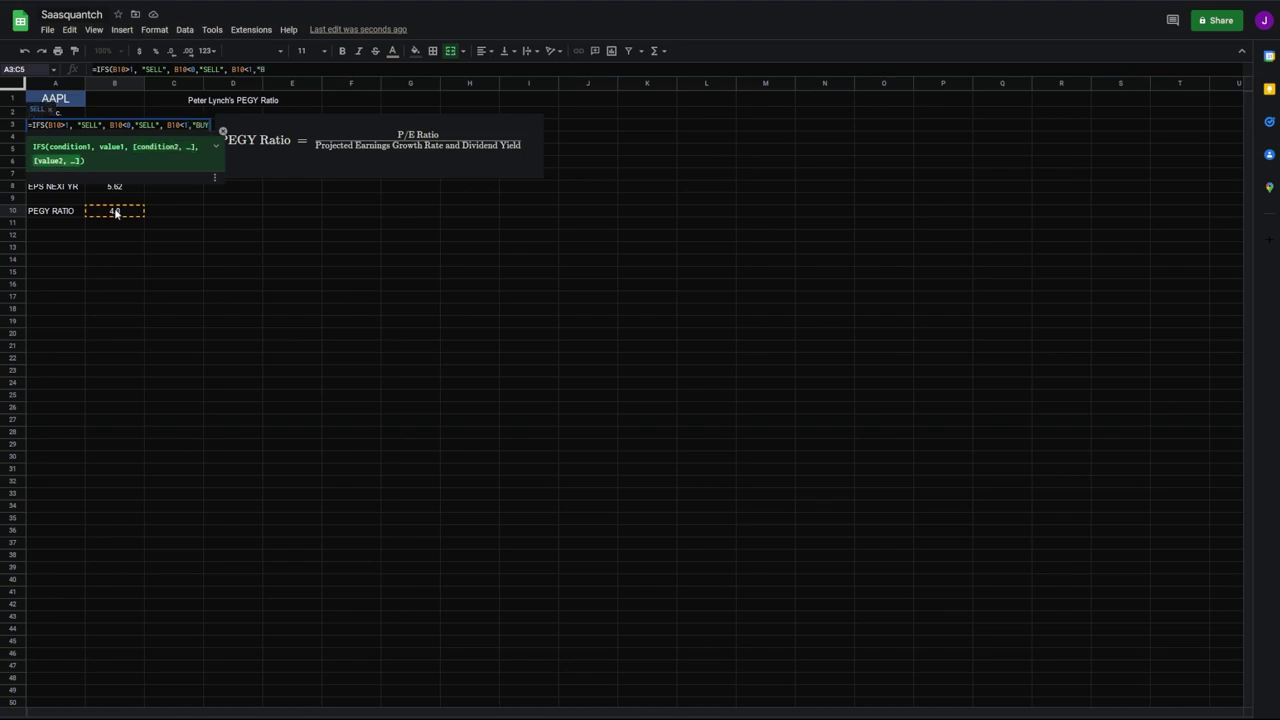
{"action": "type", "text": ")"}
{"action": "key", "text": "Return"}
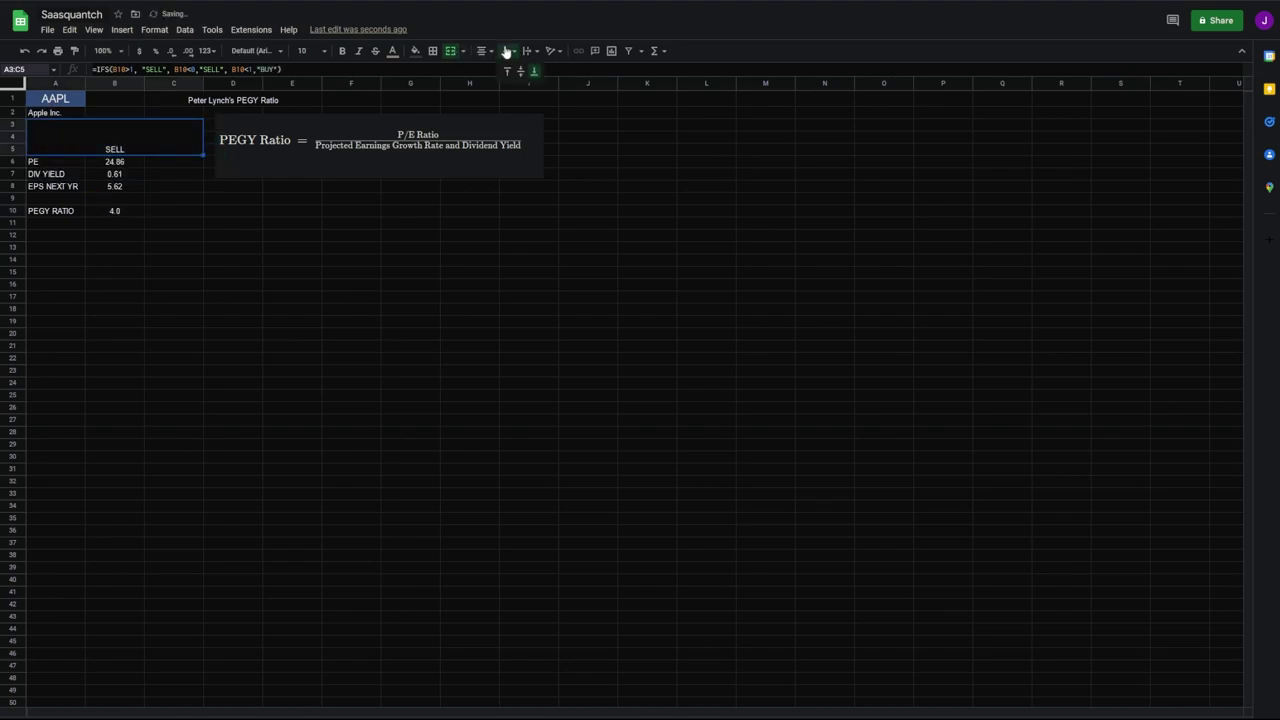
Make the signal bold and larger, with a conditional rule colouring exact text SELL red
{"action": "left_click", "coordinate": [342, 50]}
{"action": "left_click", "coordinate": [155, 30]}
{"action": "left_click", "coordinate": [195, 231]}
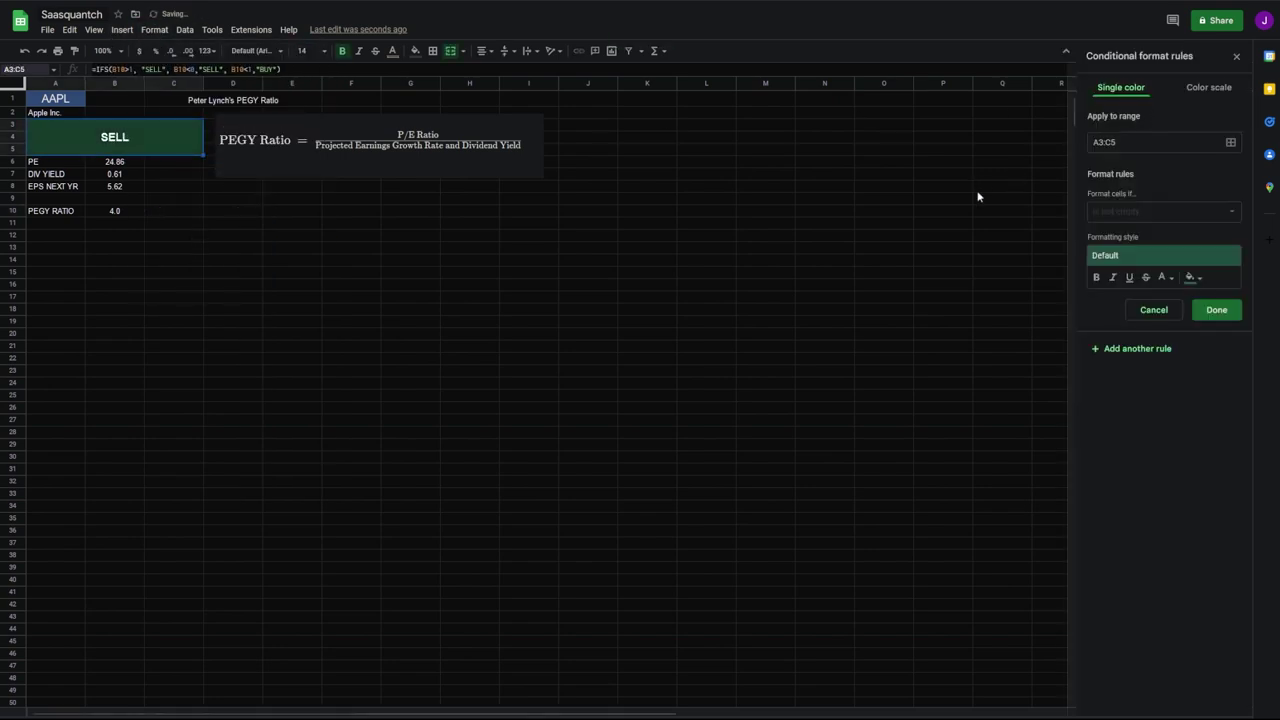
{"action": "left_click", "coordinate": [1154, 213]}
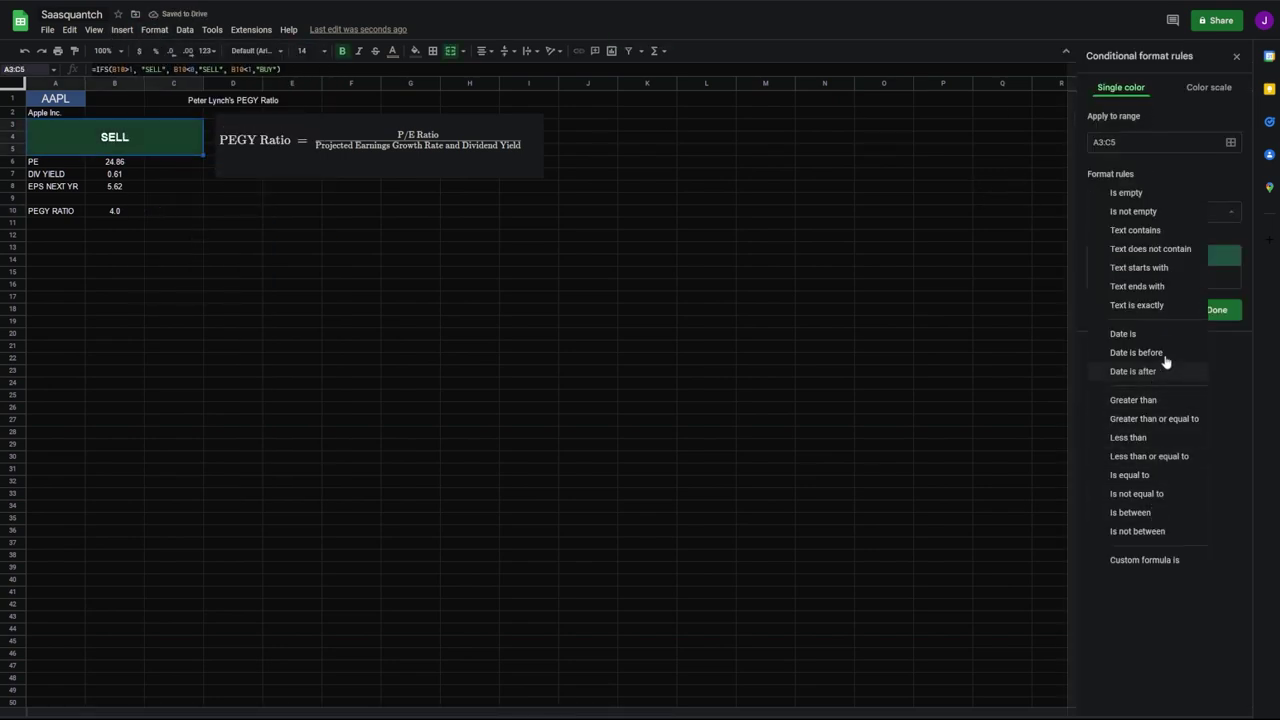
{"action": "left_click", "coordinate": [1157, 306]}
{"action": "left_click", "coordinate": [1146, 240]}
{"action": "type", "text": "SELL"}
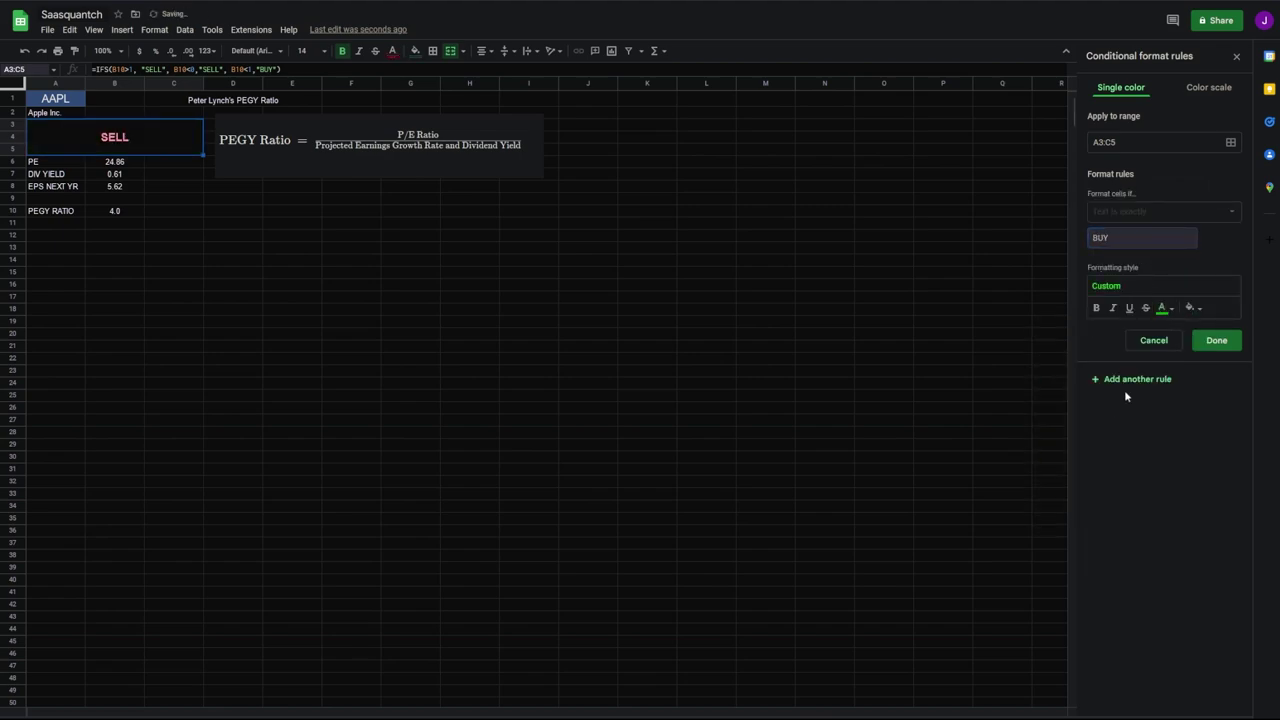
{"action": "left_click", "coordinate": [1216, 341]}
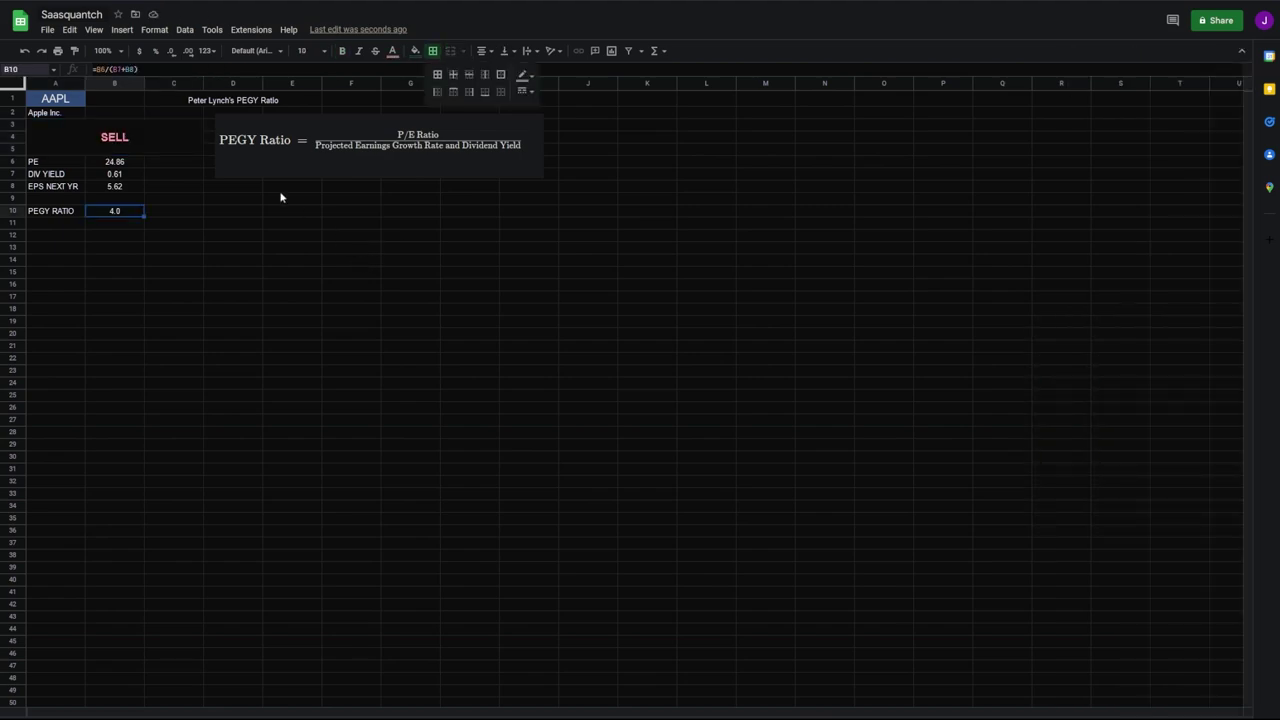
Outline B10's PEGY ratio with a border and turn off the sheet gridlines
{"action": "left_click", "coordinate": [501, 74]}
{"action": "left_click", "coordinate": [233, 263]}
{"action": "left_click", "coordinate": [93, 29]}
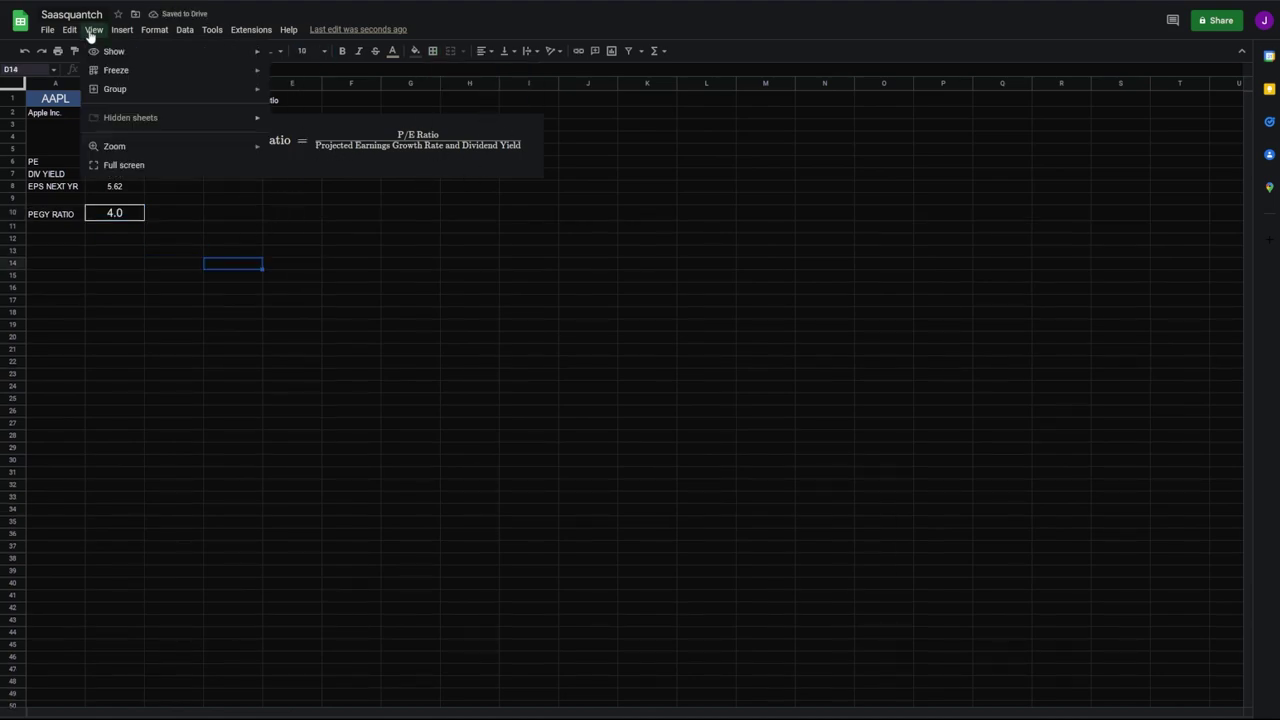
{"action": "mouse_move", "coordinate": [110, 55]}
{"action": "left_click", "coordinate": [308, 74]}
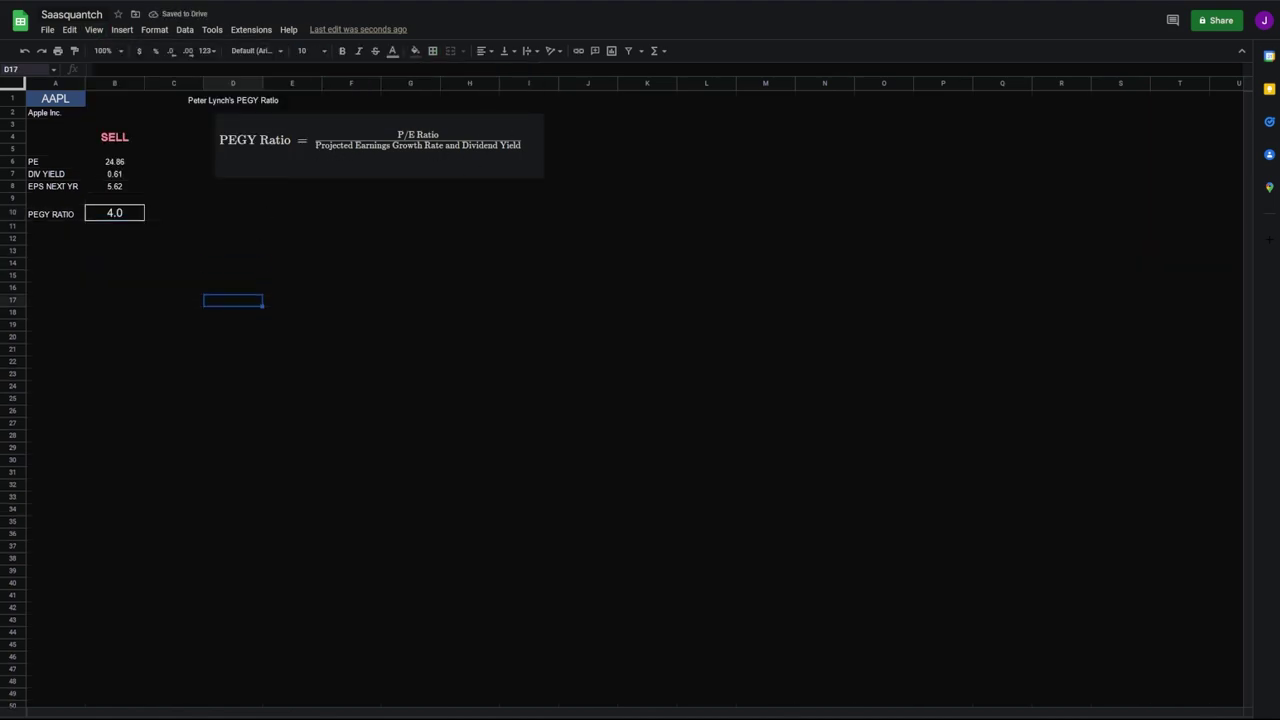
{"action": "left_click", "coordinate": [250, 301]}
{"action": "left_click", "coordinate": [186, 240]}
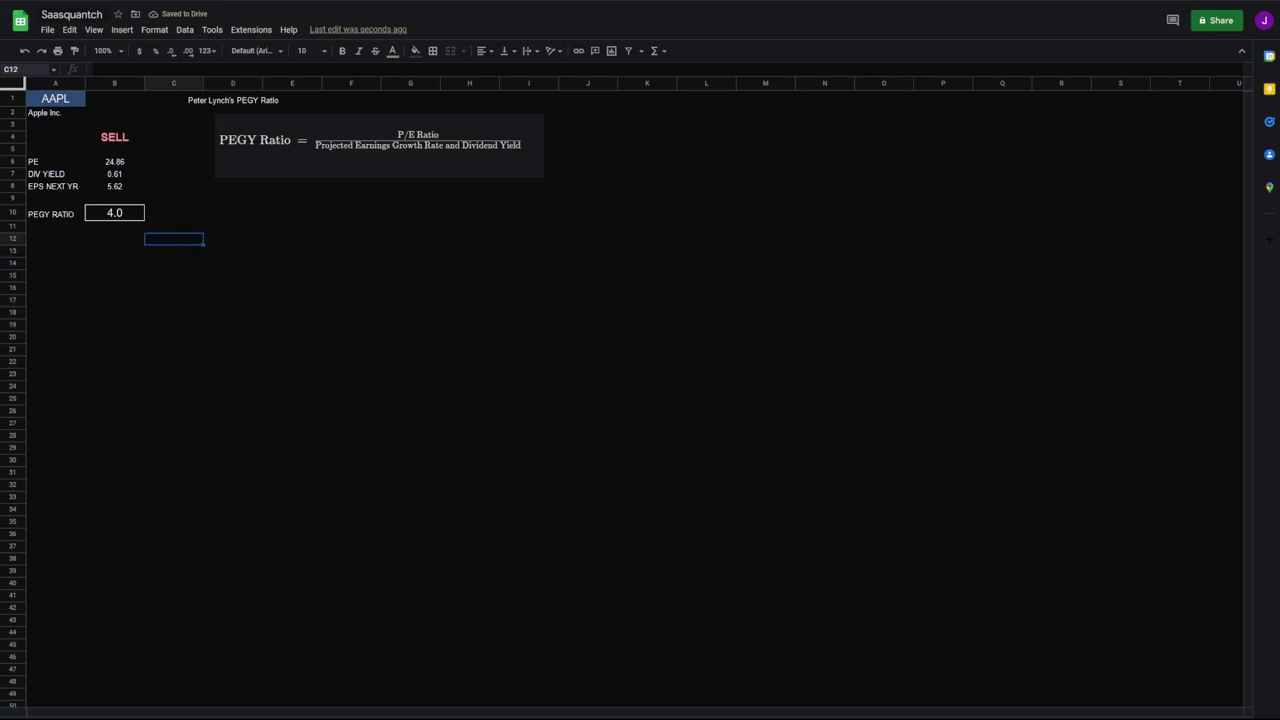
{"action": "left_click", "coordinate": [55, 98]}
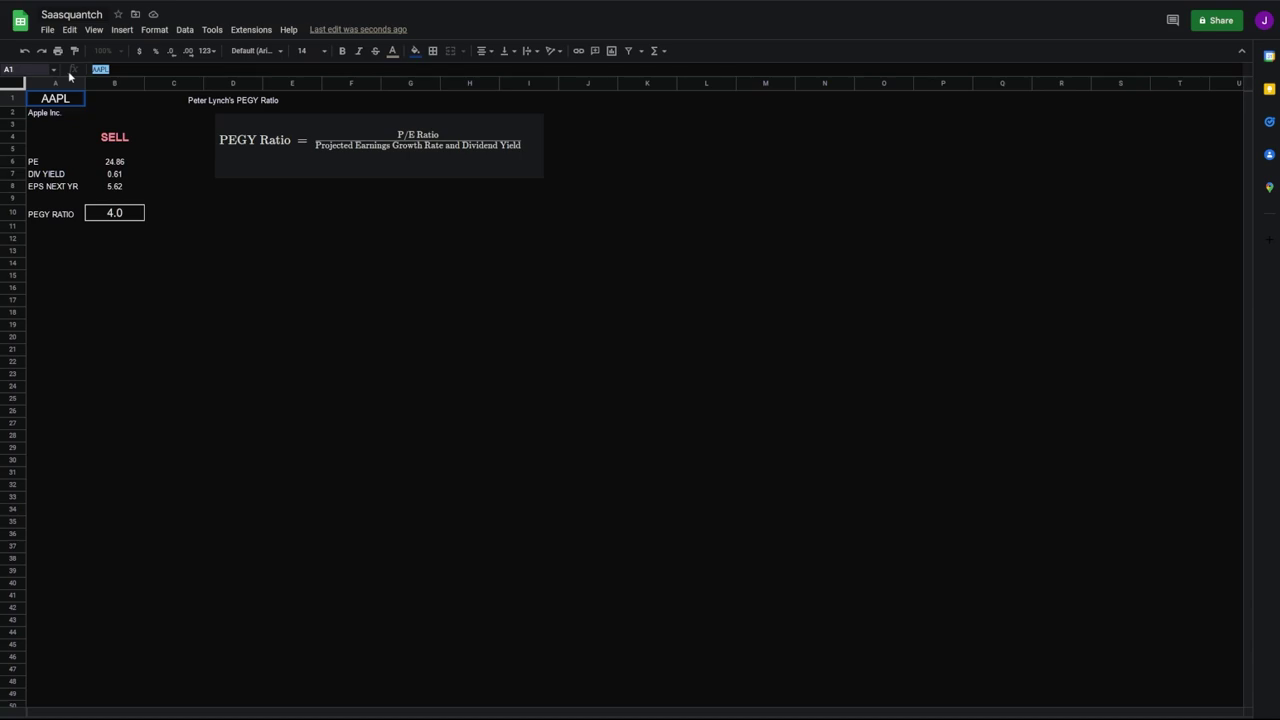
Enter the ticker SNDR in A1 and check the recalculated figures and signal
{"action": "type", "text": "SNDR"}
{"action": "key", "text": "Tab"}
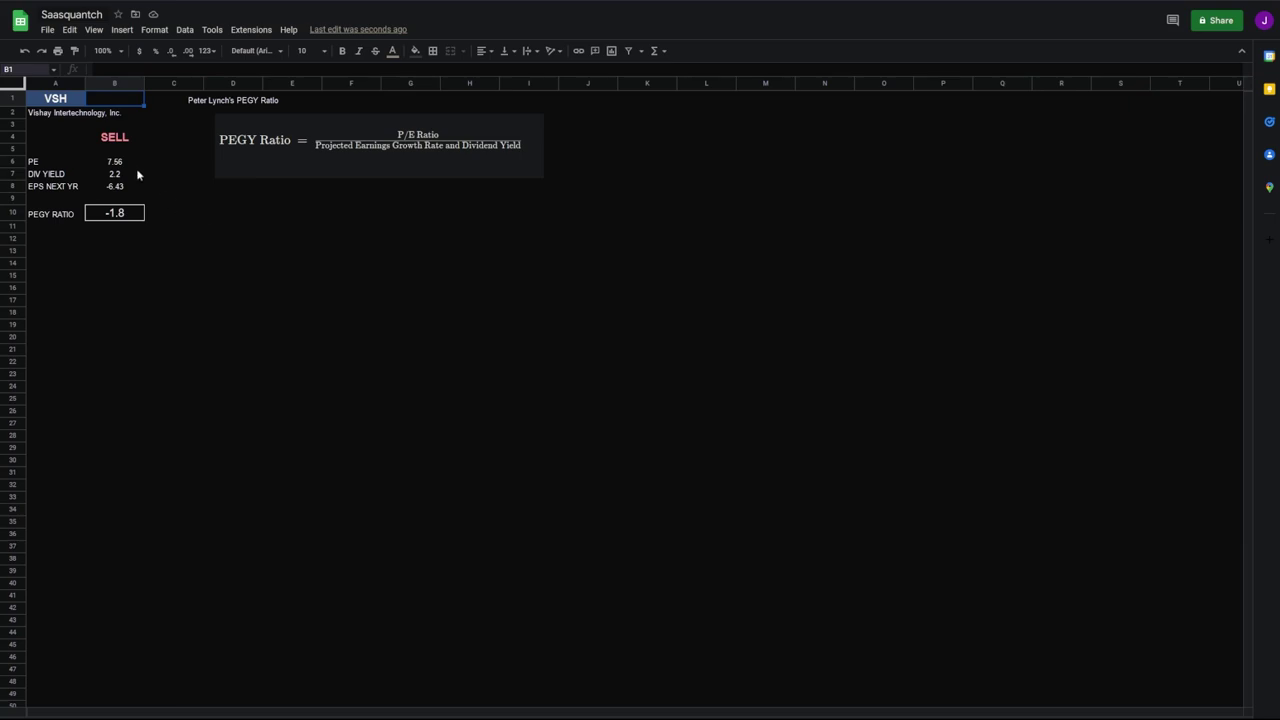
{"action": "left_click", "coordinate": [59, 102]}
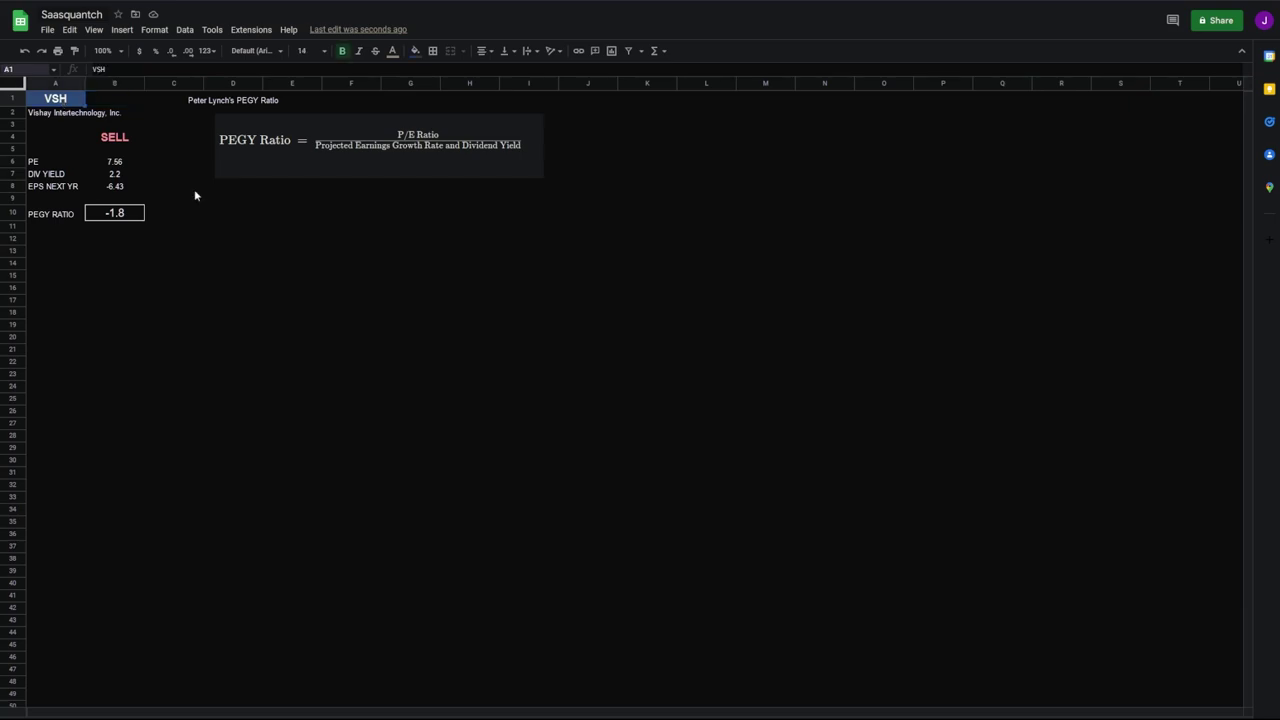